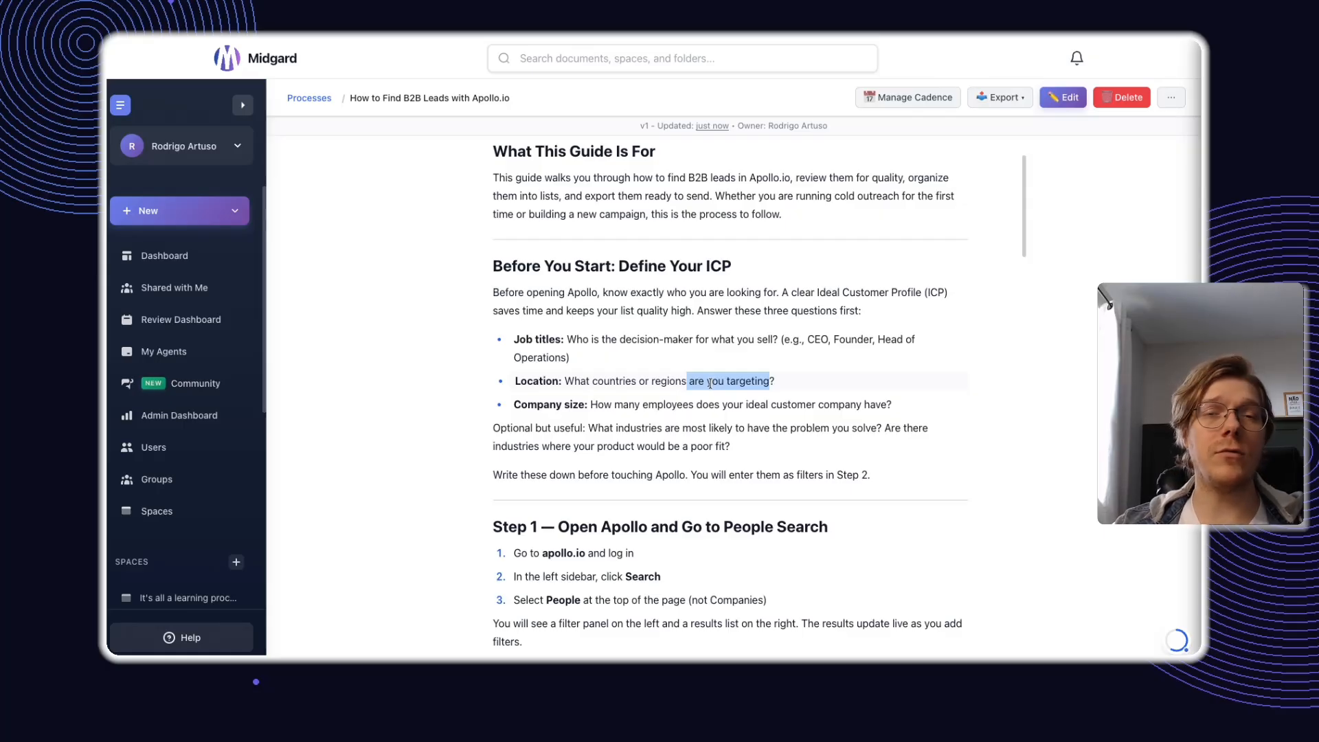
Review the lead-finding guide's ideal customer questions on company size and the optional note about target industries
left_click(524, 411)
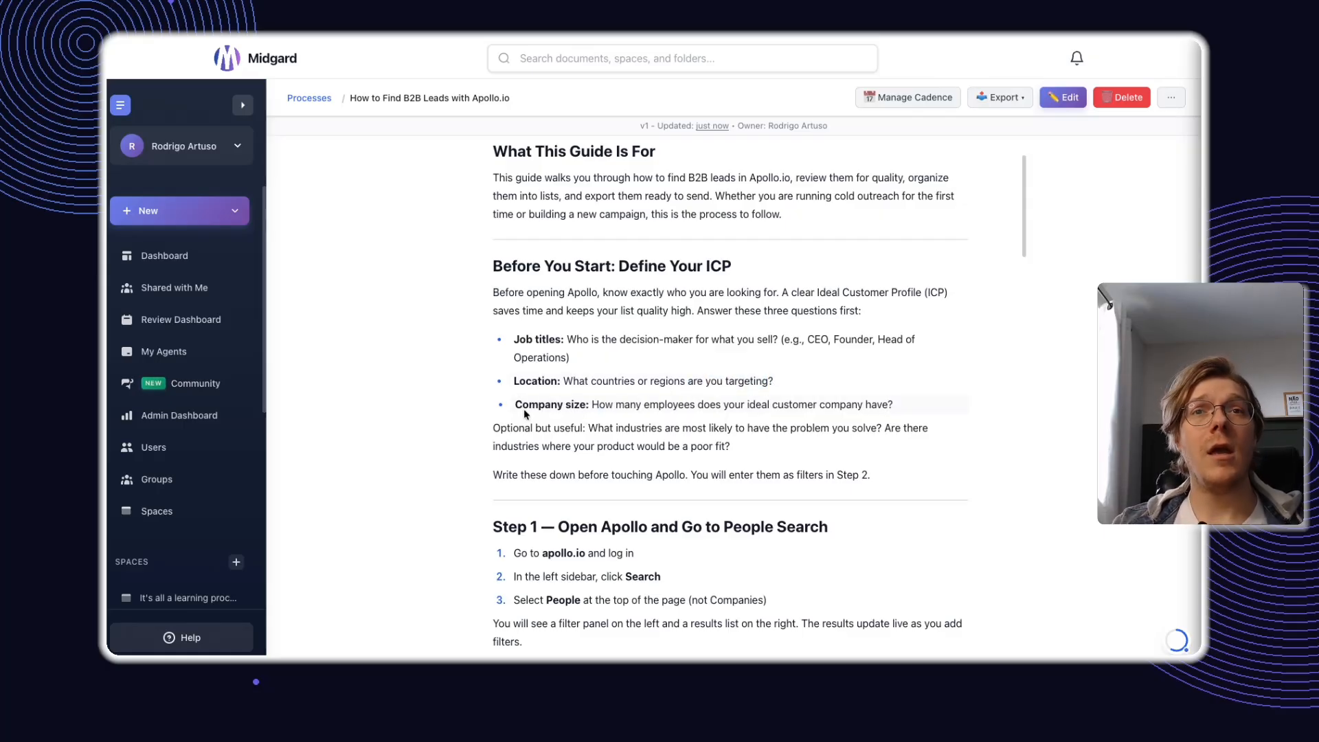
left_click_drag(524, 410, 615, 408)
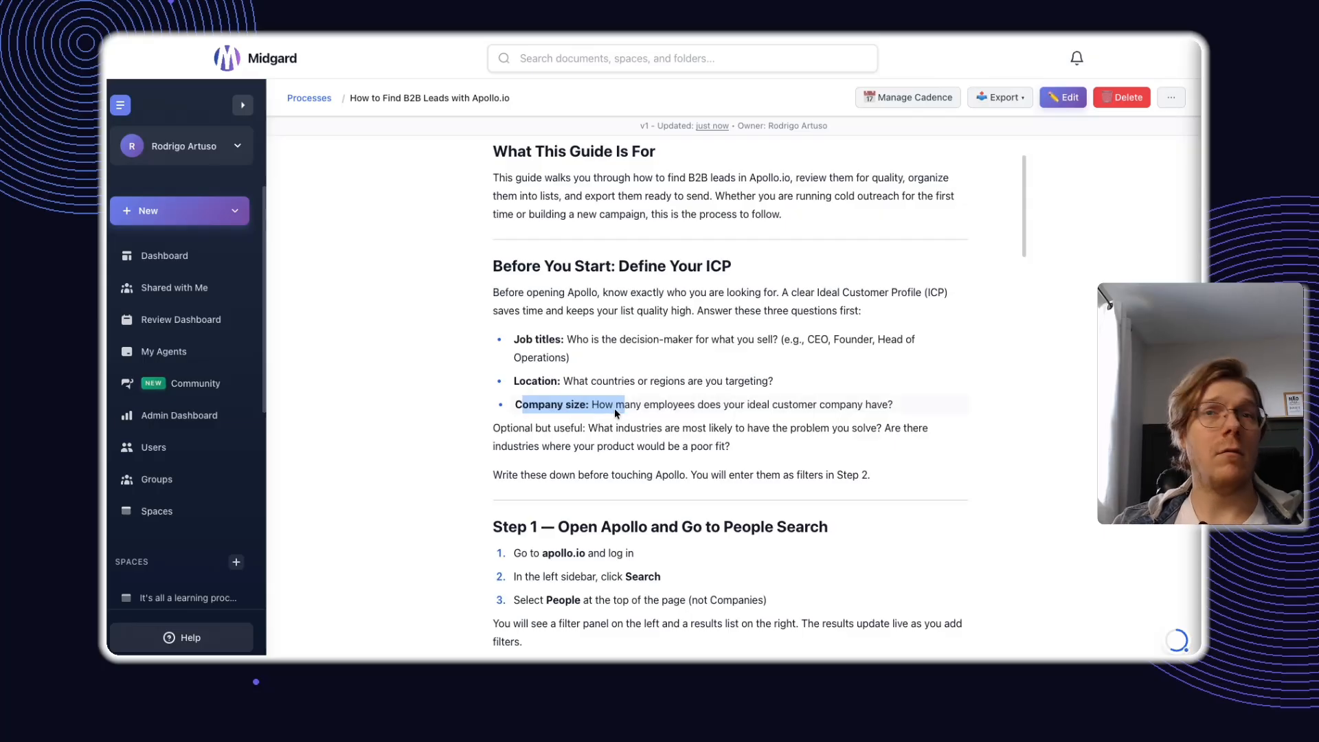
left_click(699, 411)
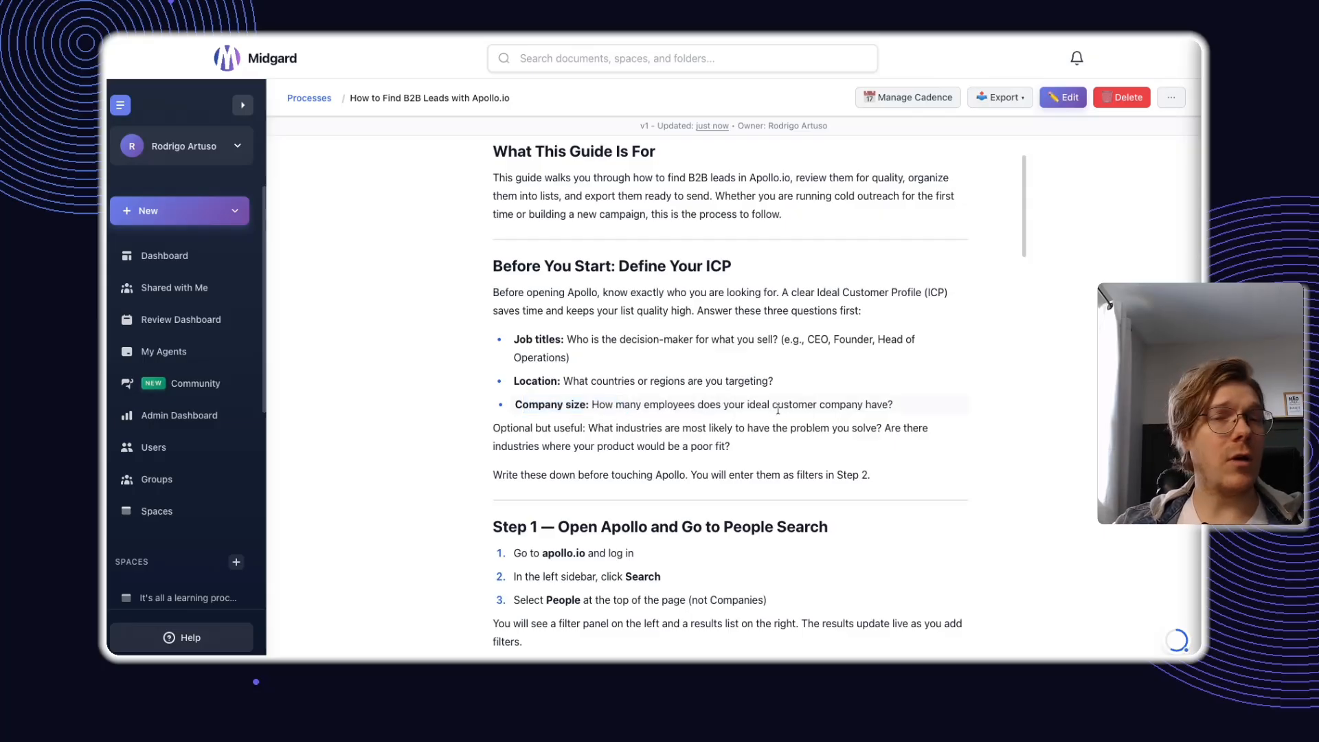
left_click_drag(926, 395, 779, 410)
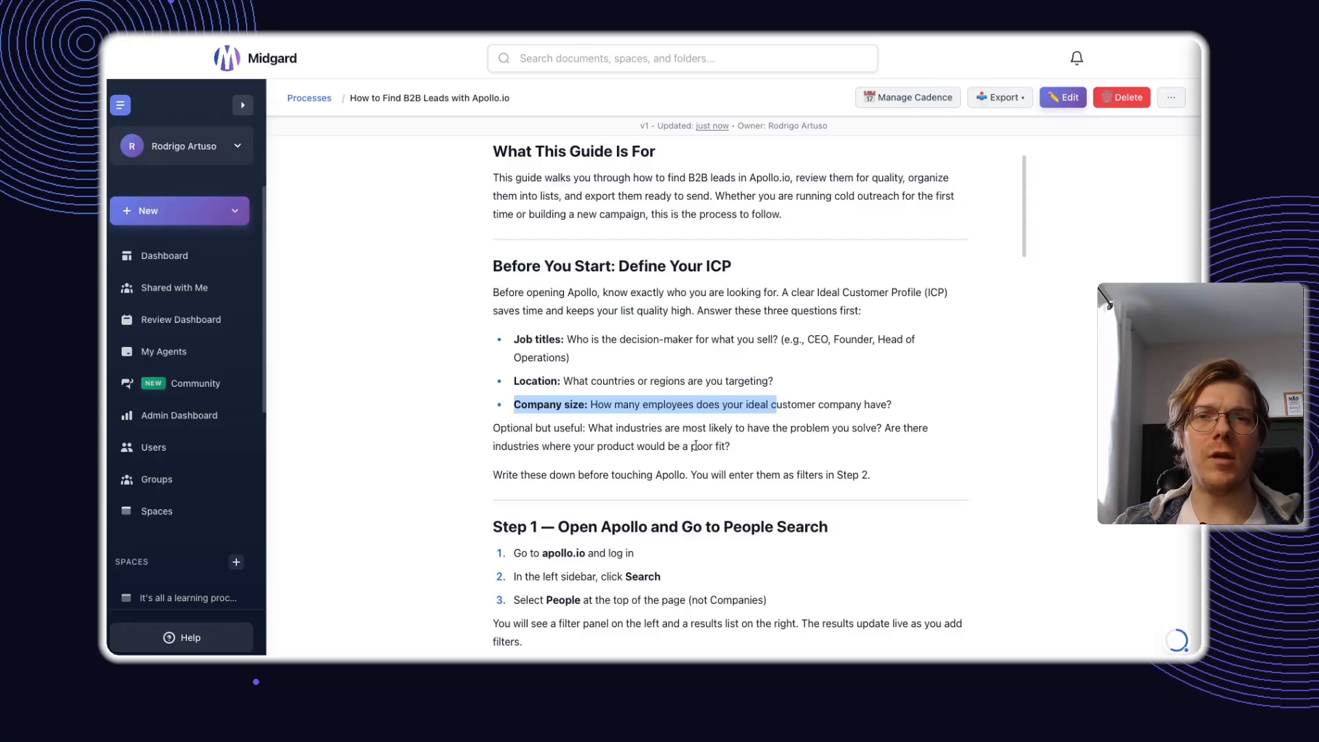
scroll(679, 459, "down", 3)
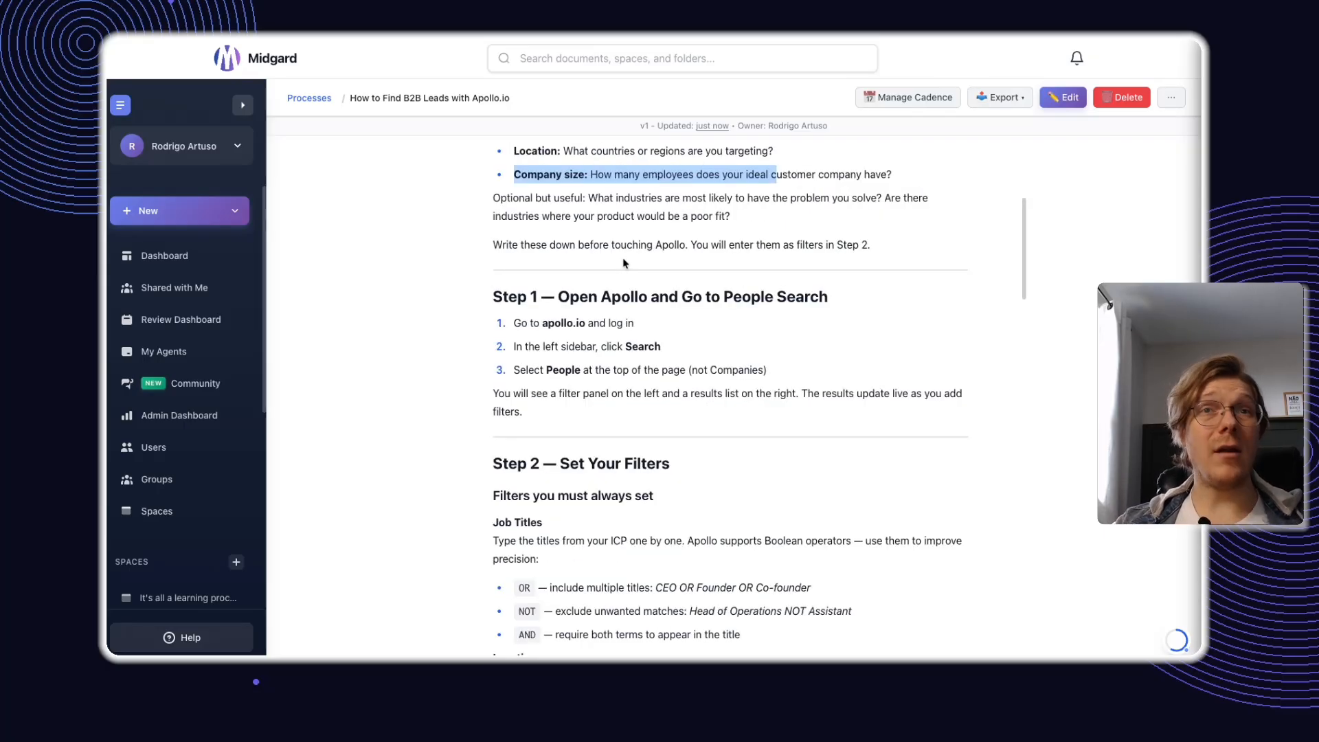
left_click(617, 246)
scroll(617, 246, "up", 1)
left_click_drag(493, 268, 552, 269)
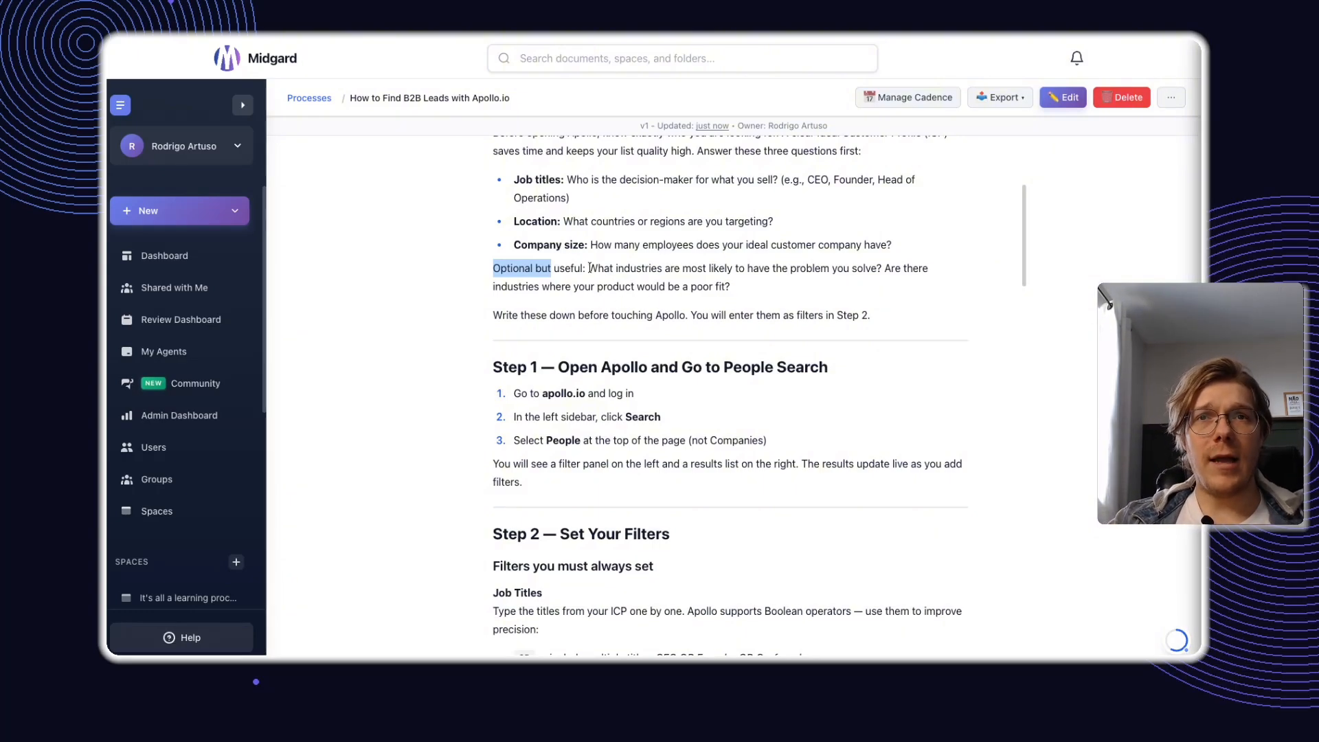
left_click_drag(598, 274, 711, 280)
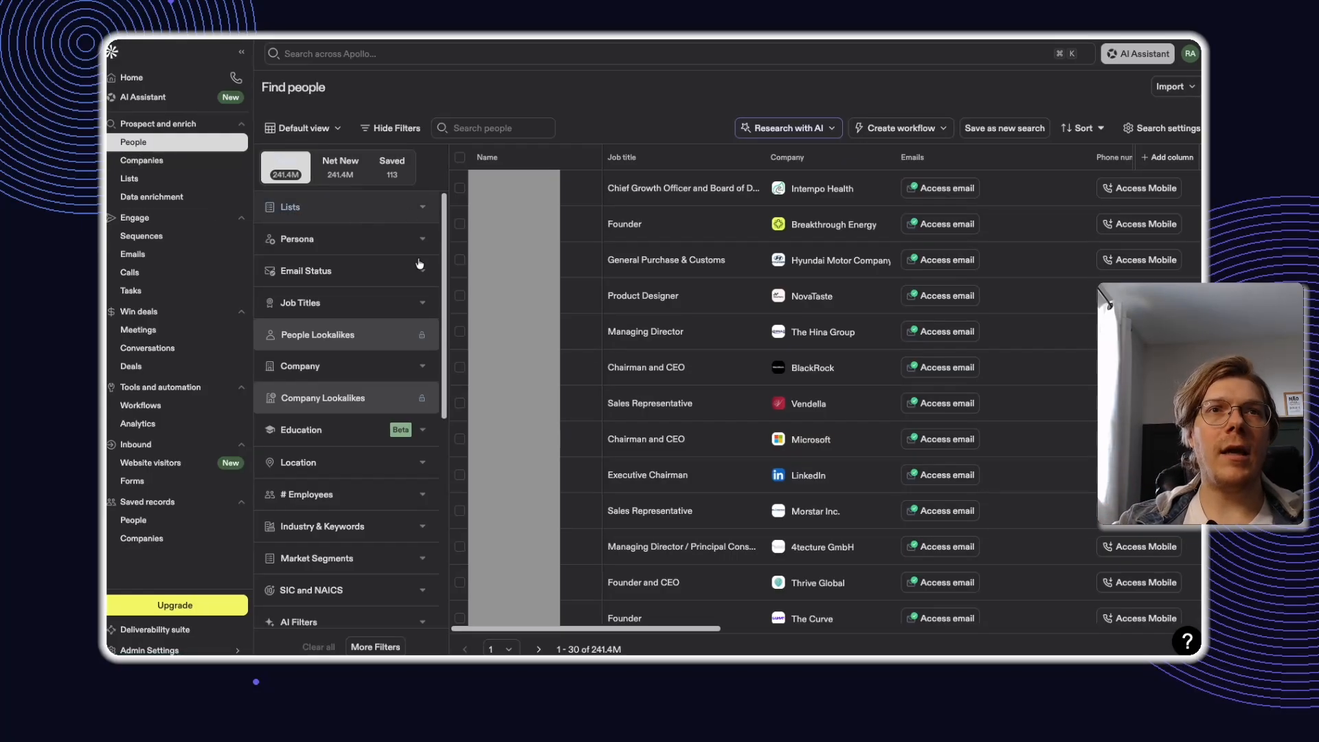
In Apollo's people search, filter the job titles to include "ceo and founder"
scroll(347, 275, "down", 3)
scroll(347, 271, "up", 3)
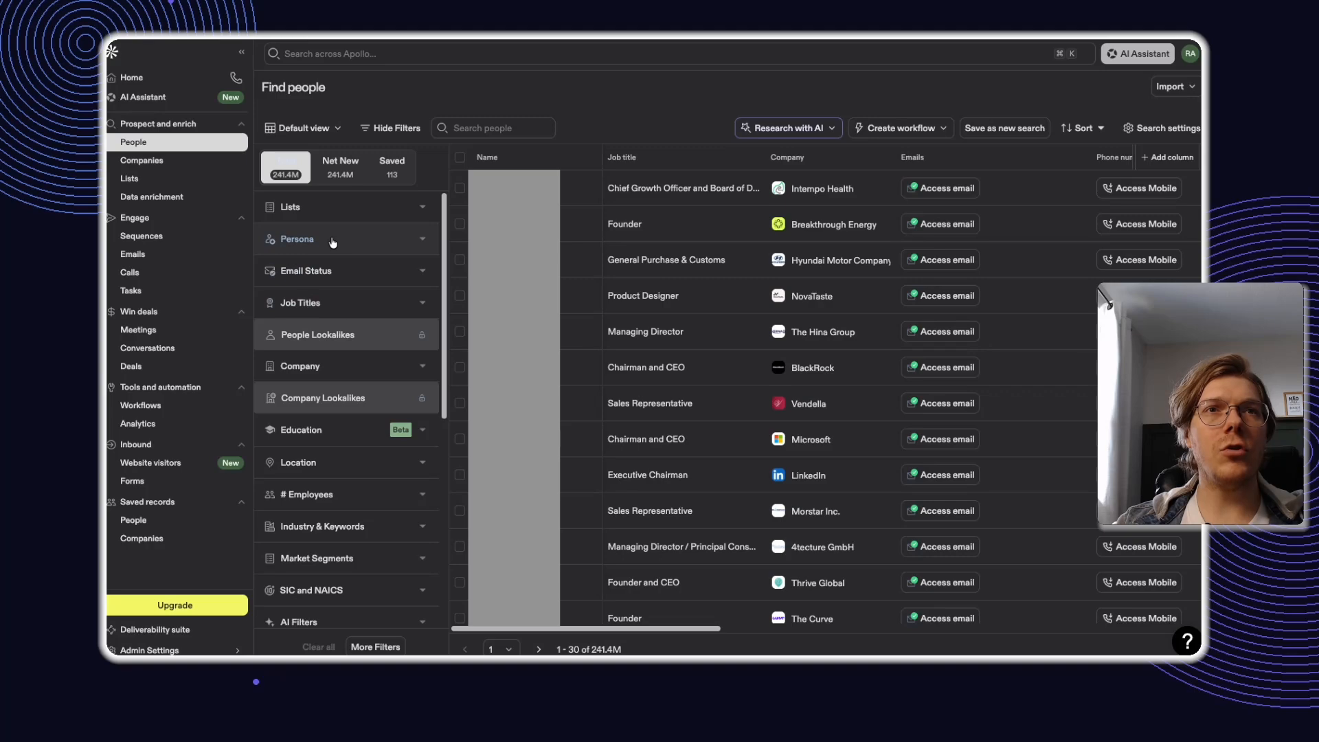
left_click(391, 301)
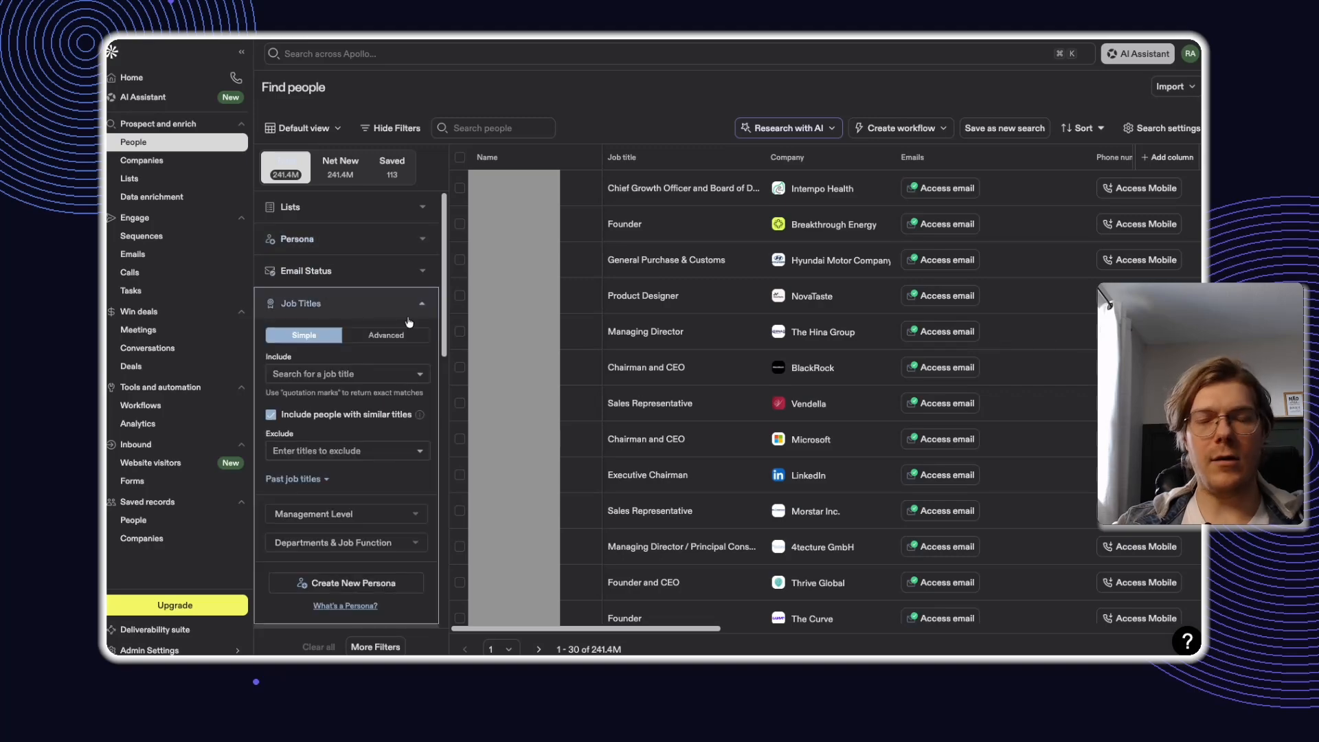
left_click(329, 373)
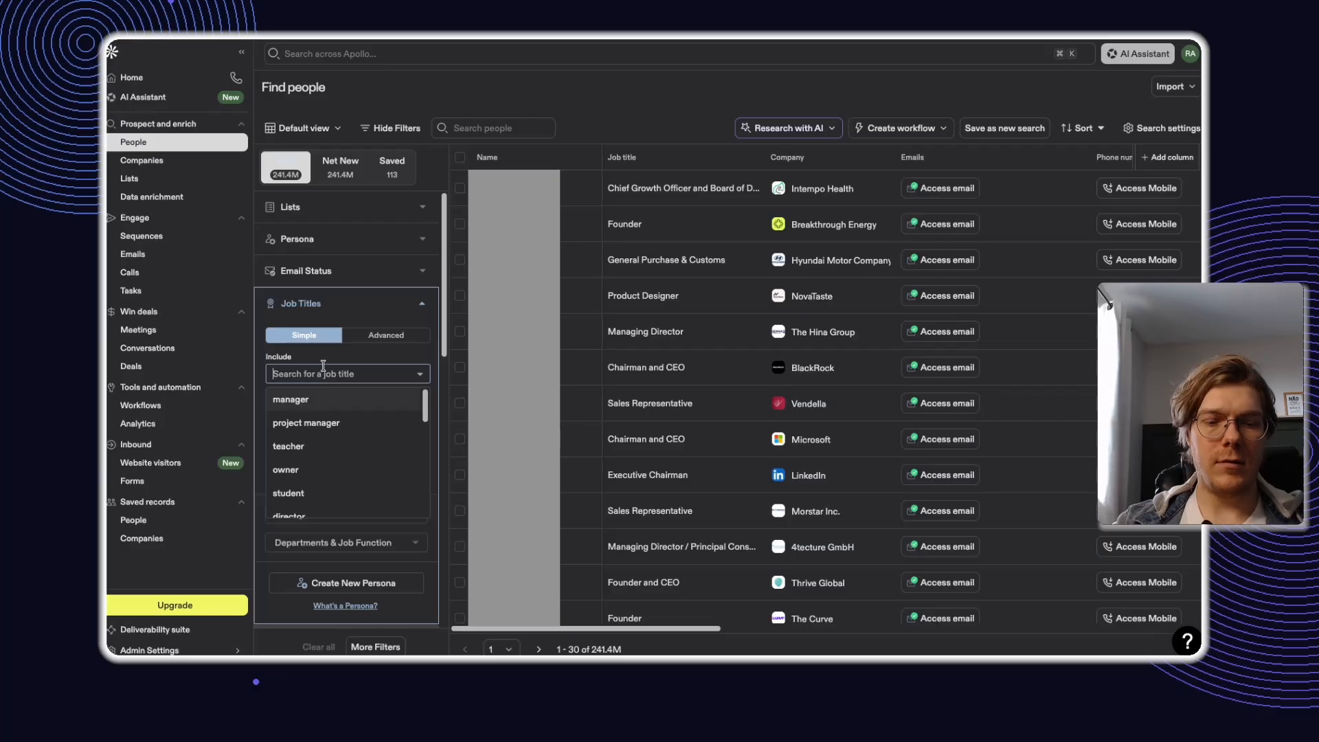
type("ceo")
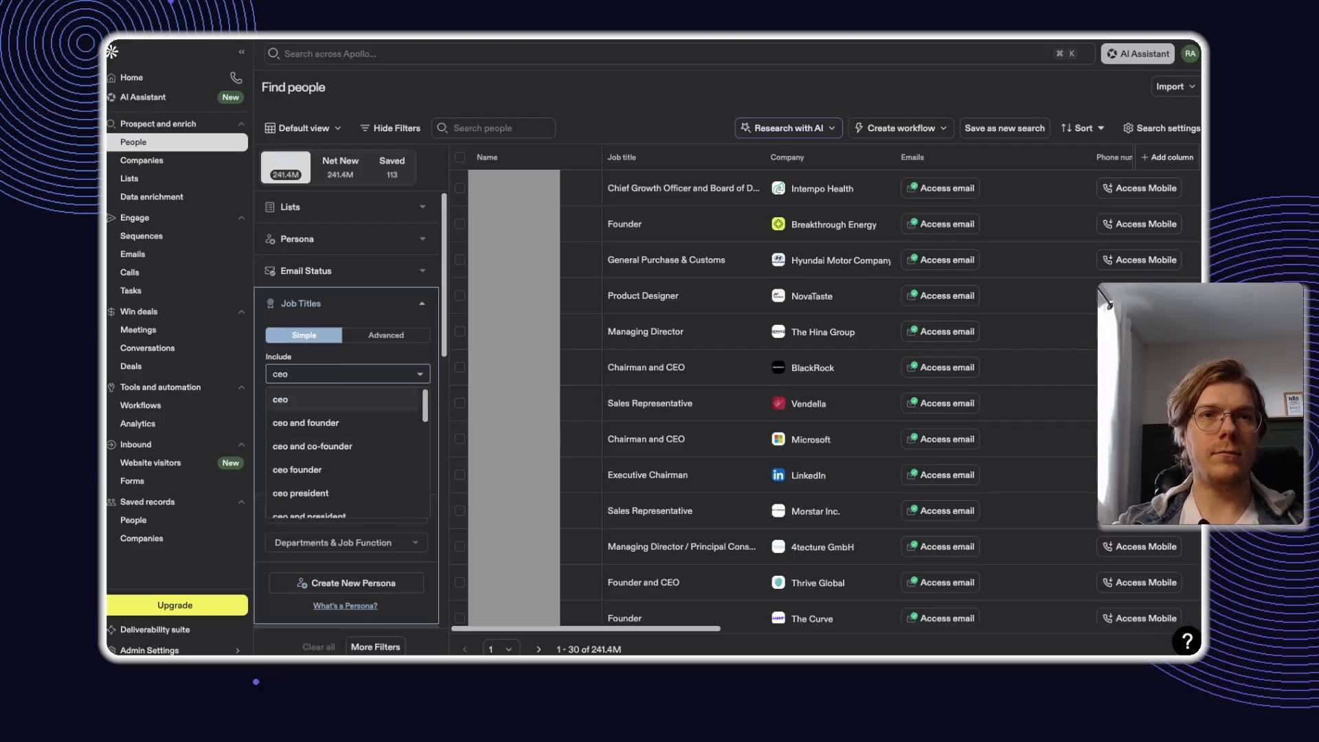
left_click(293, 426)
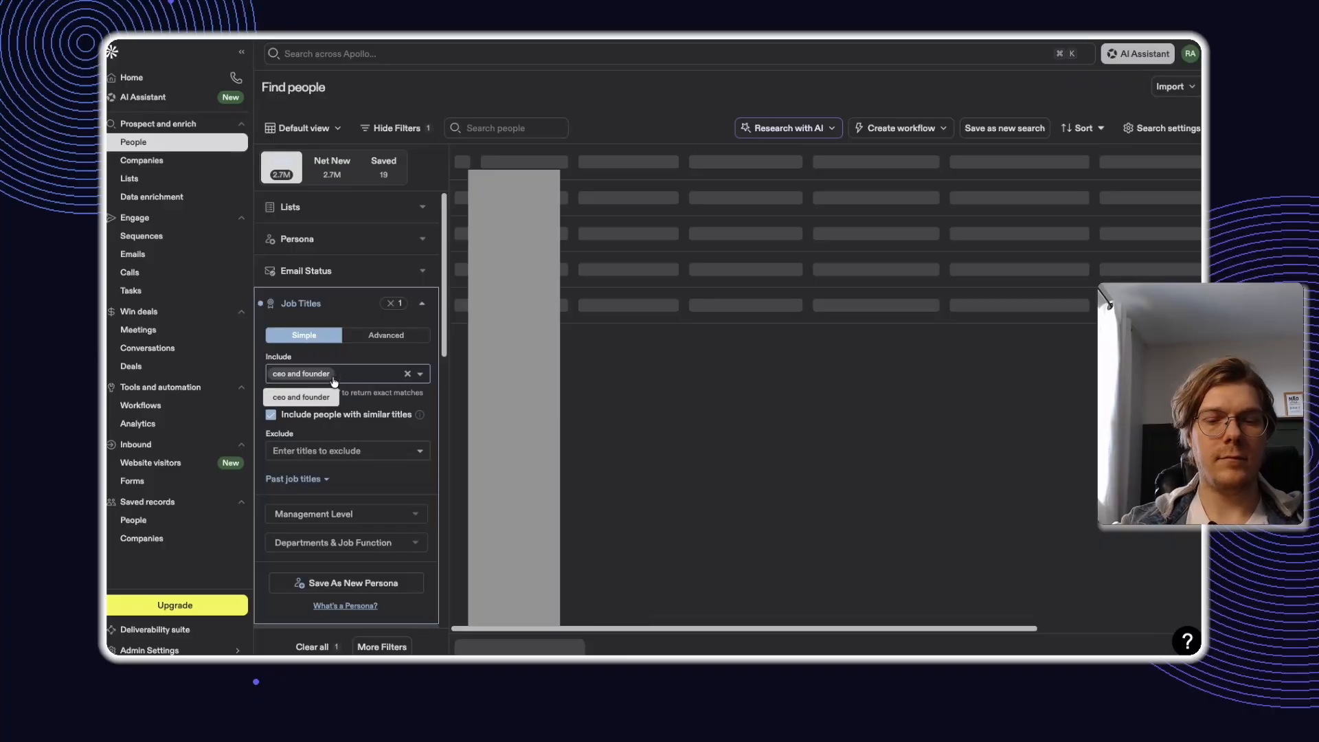
type("mana")
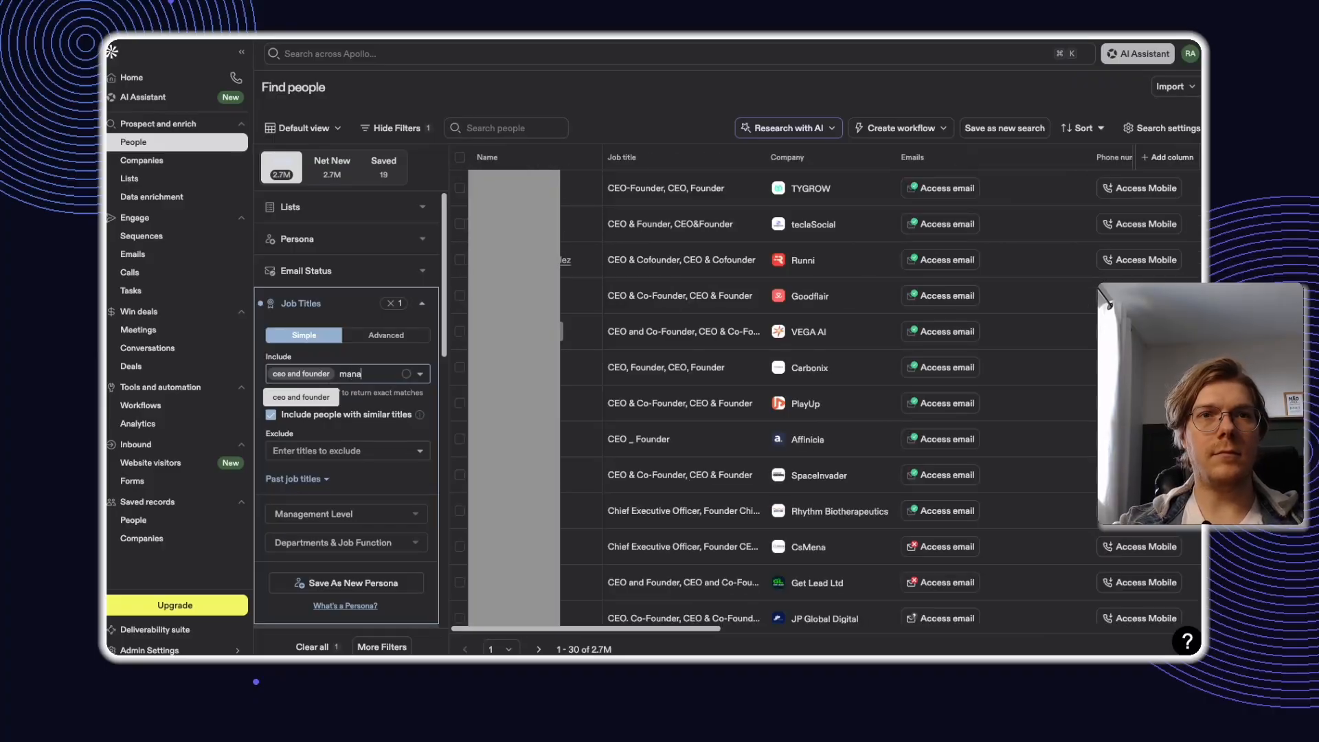
key("BackSpace")
key("BackSpace")
key("BackSpace")
key("BackSpace")
Add "coo" to the included job titles
type("co")
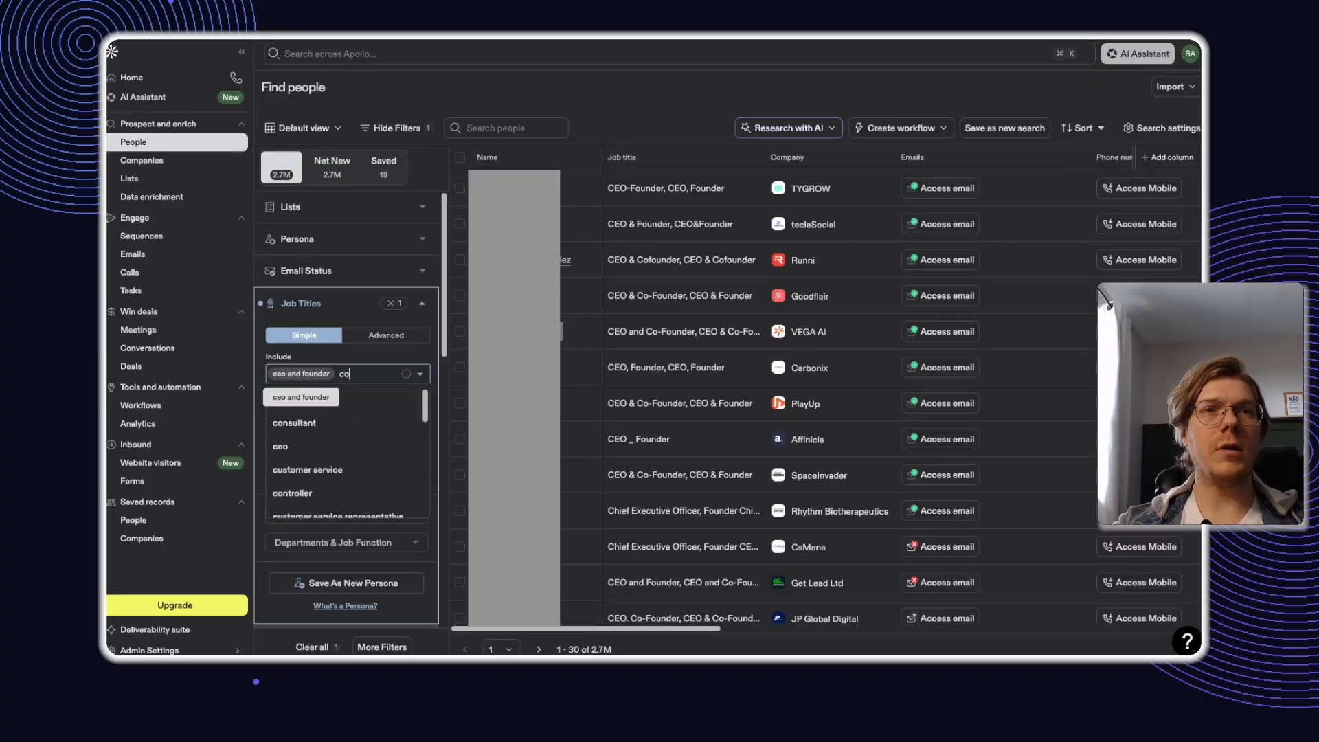
type("o")
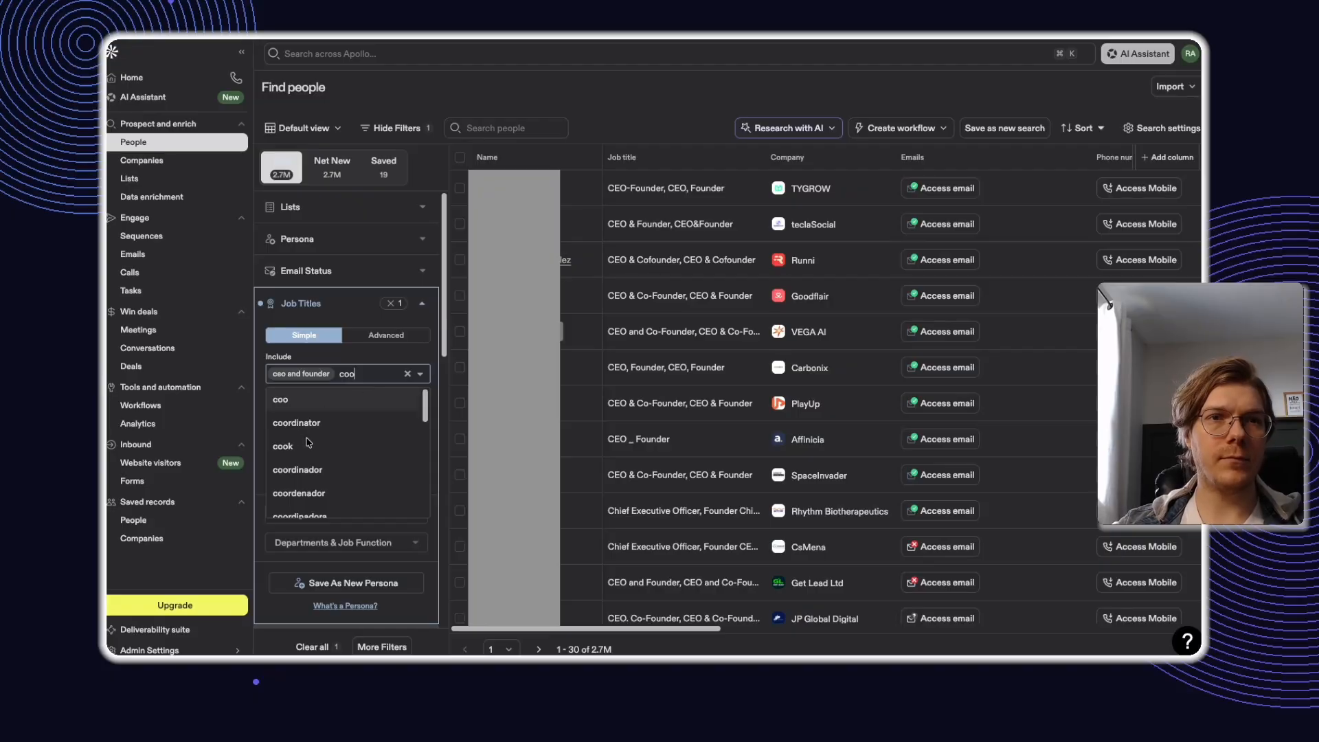
key("Return")
left_click(300, 395)
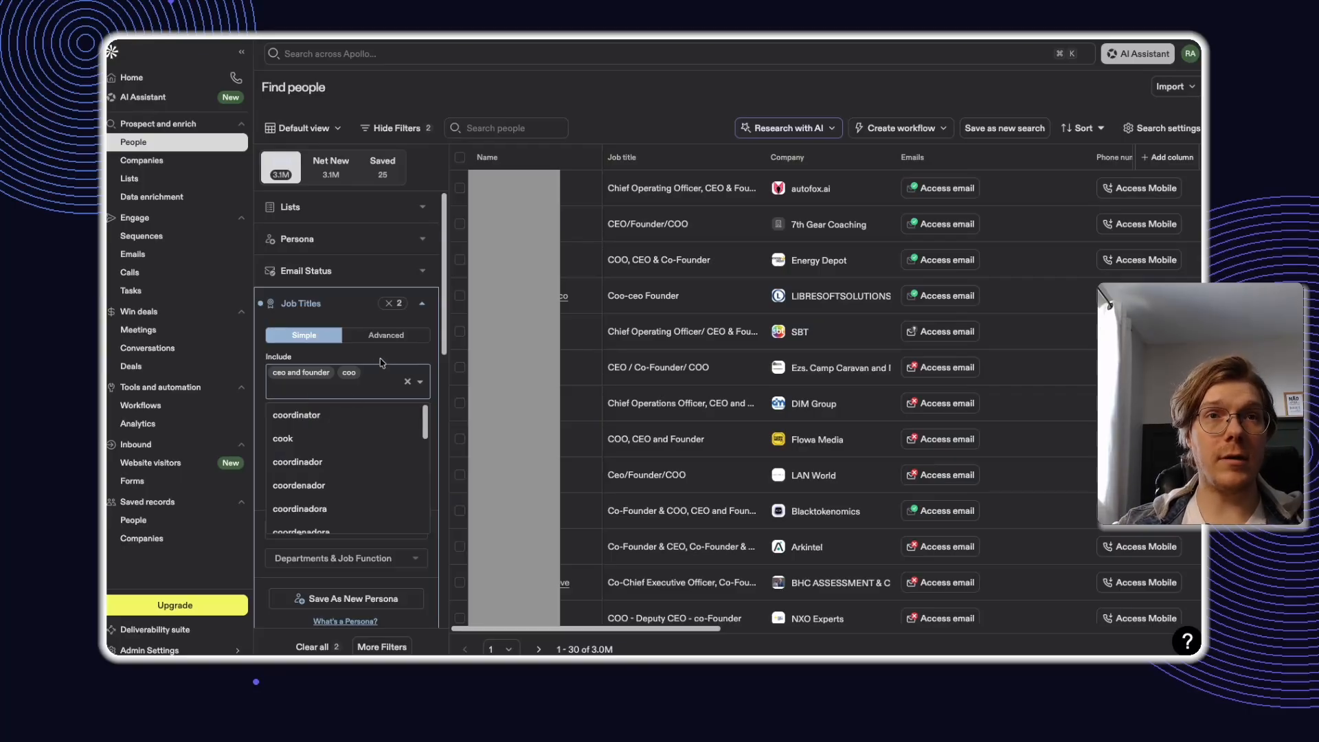
left_click_drag(376, 359, 265, 356)
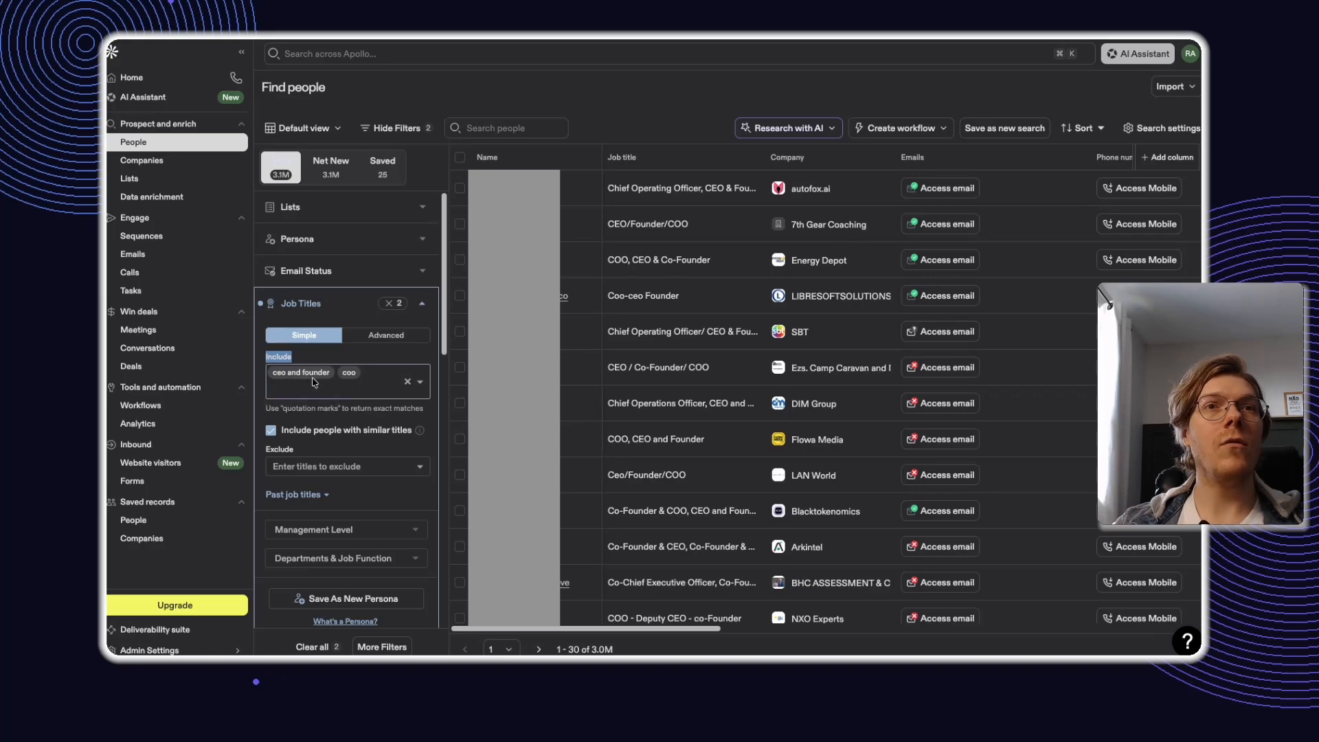
Add "head of operation" to the included job titles
left_click(342, 393)
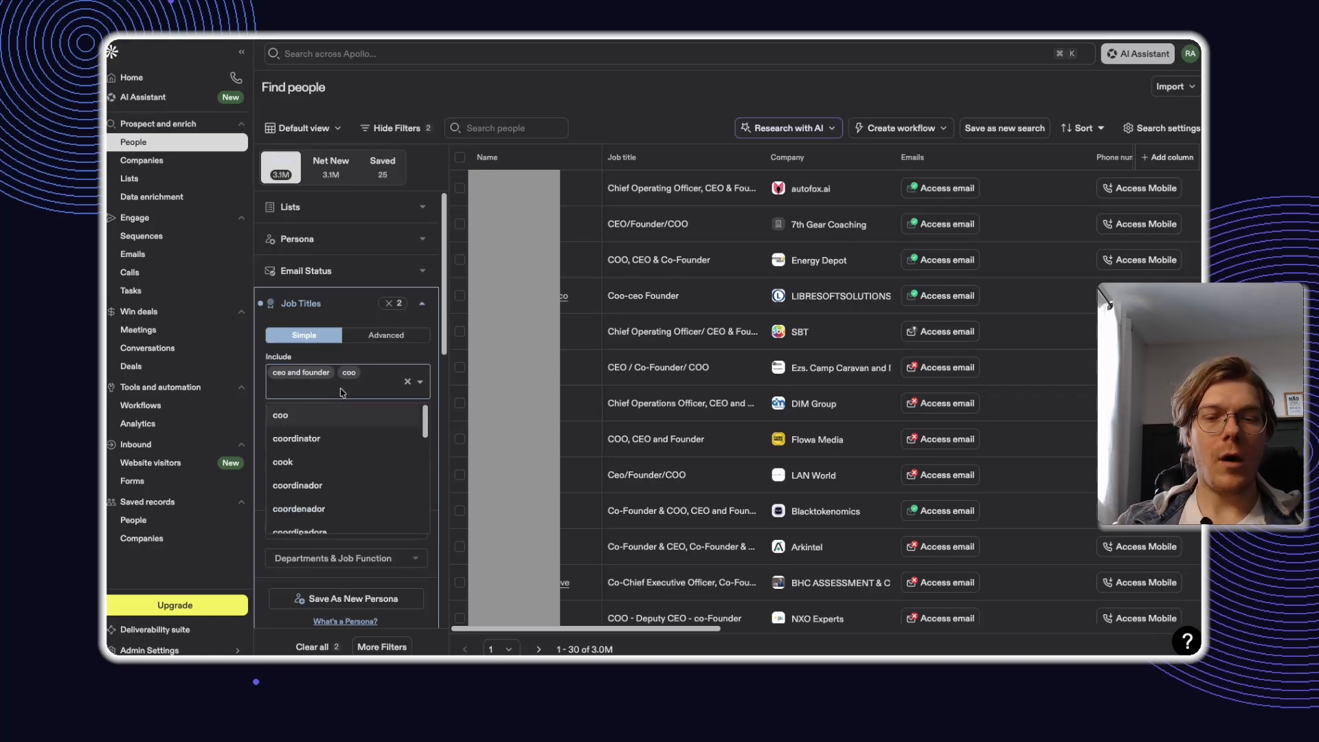
type("head of op")
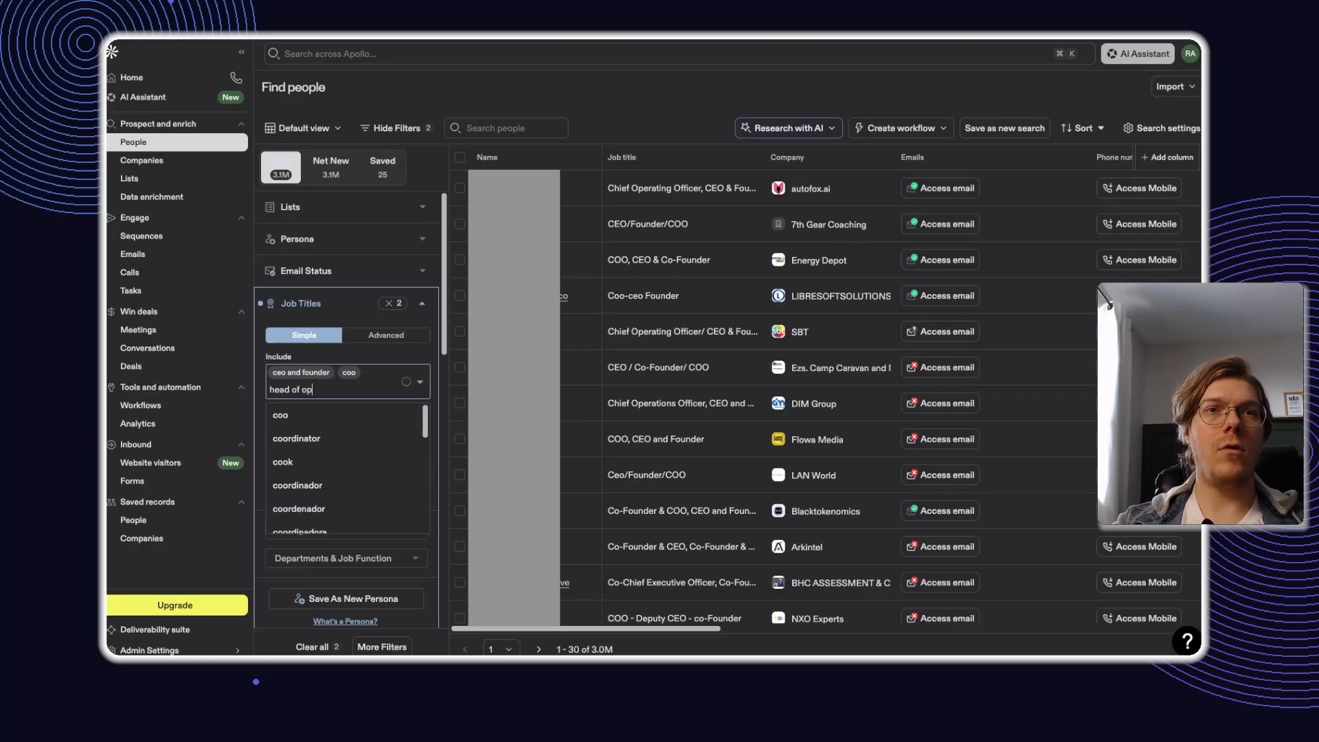
type("eration")
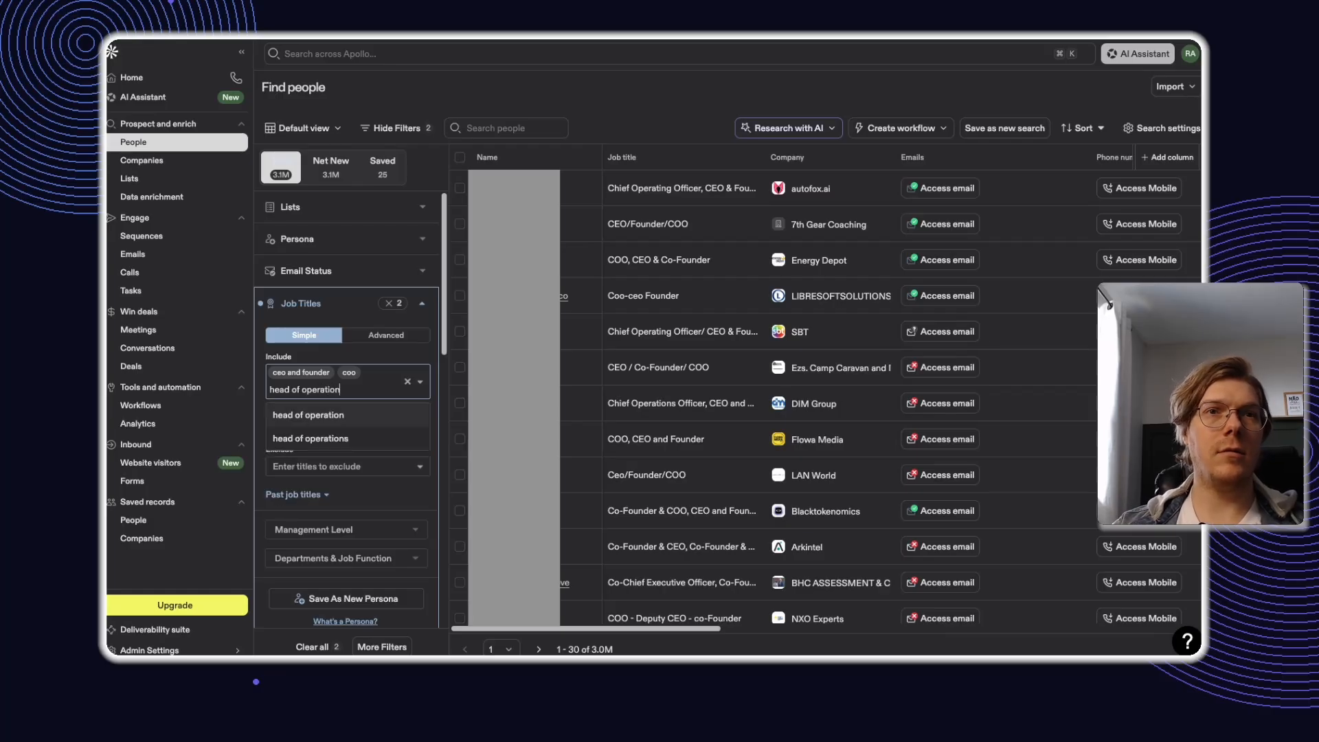
left_click(338, 414)
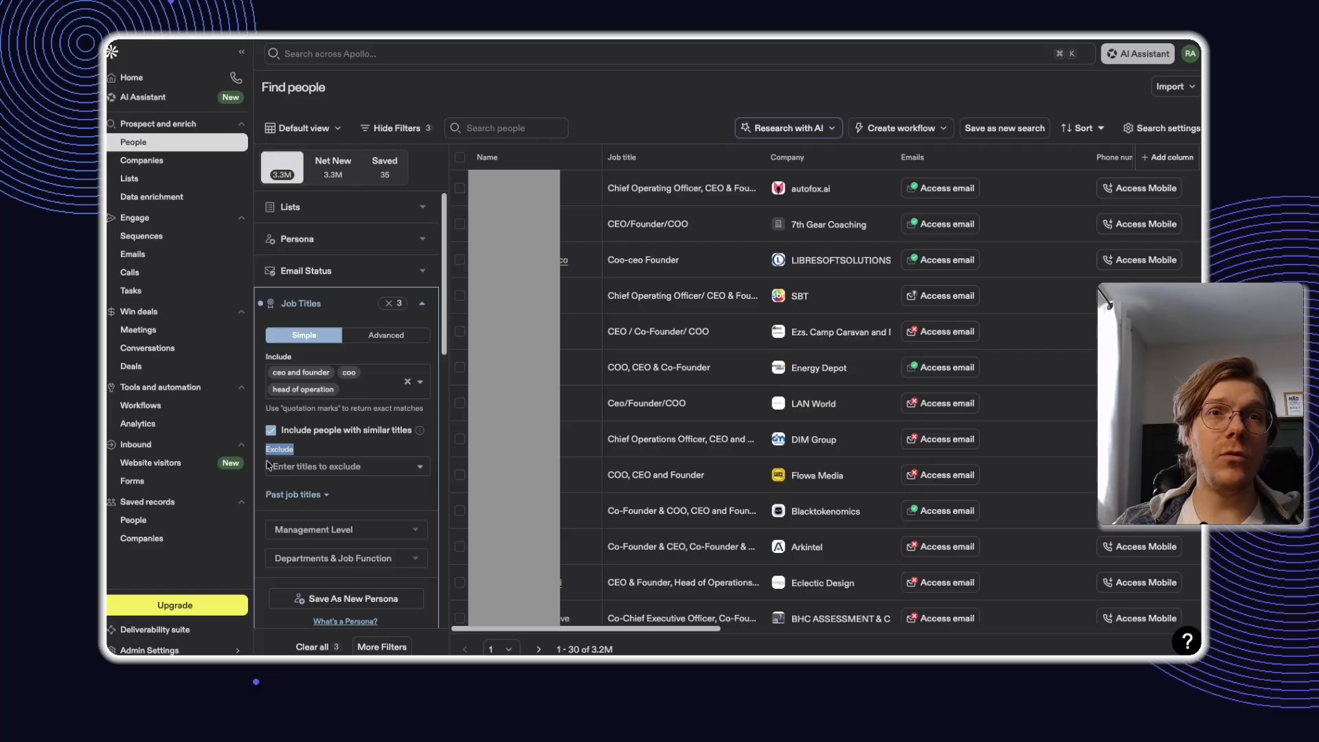
Exclude the job titles "assistant manager" and "assistant" from the people search
left_click(323, 469)
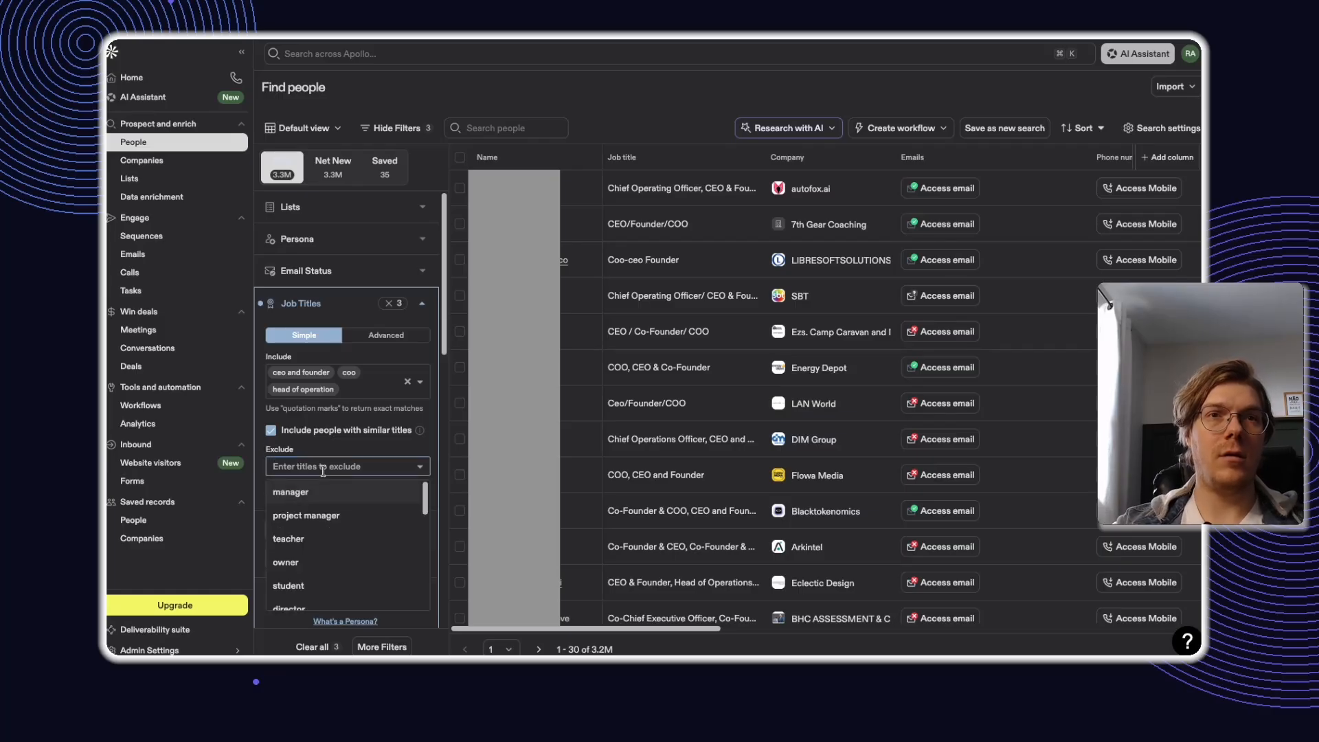
type("assistant manager")
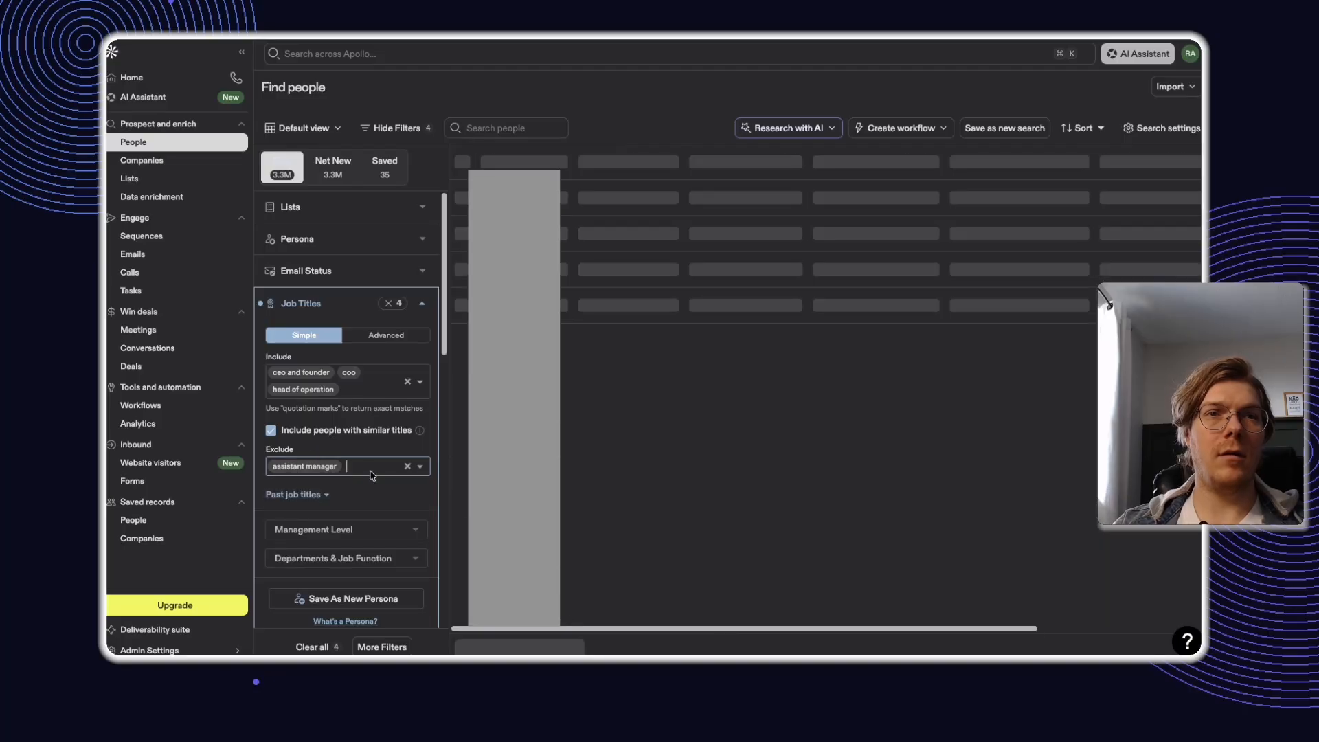
left_click(372, 475)
type("a")
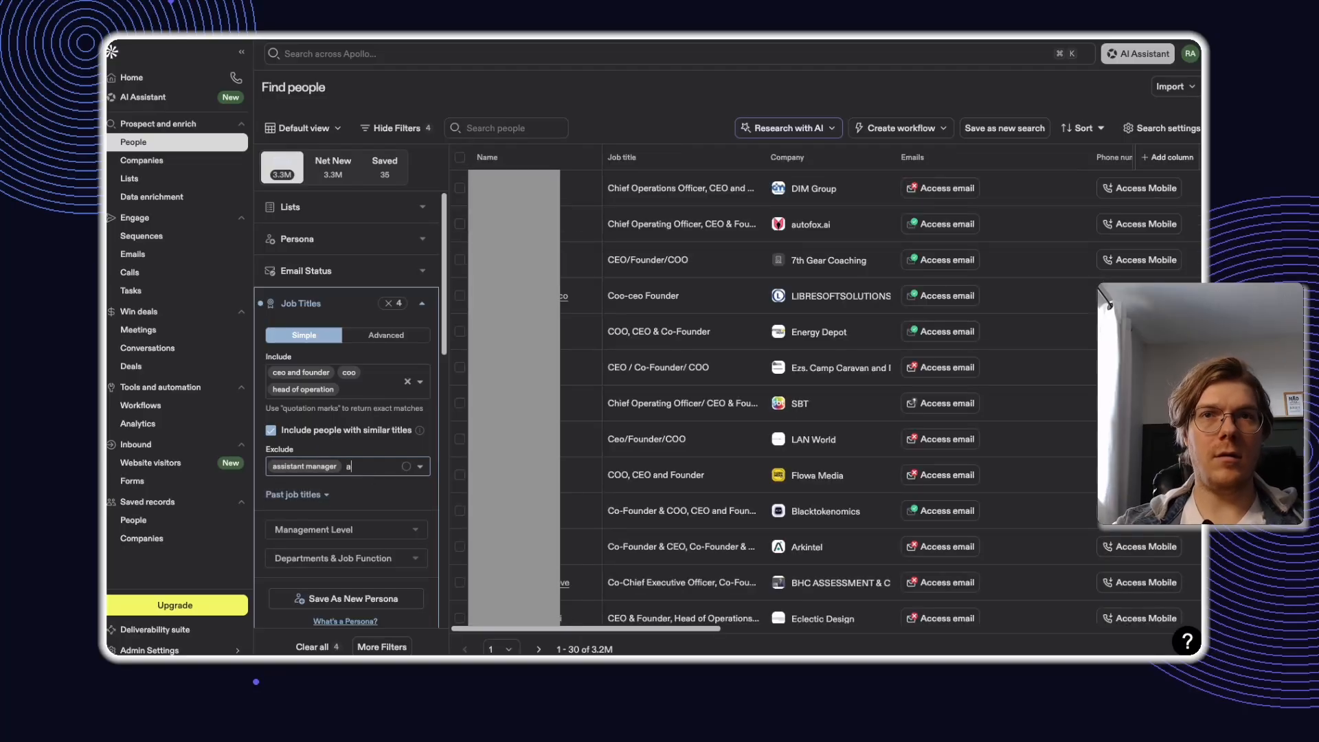
type("ssis")
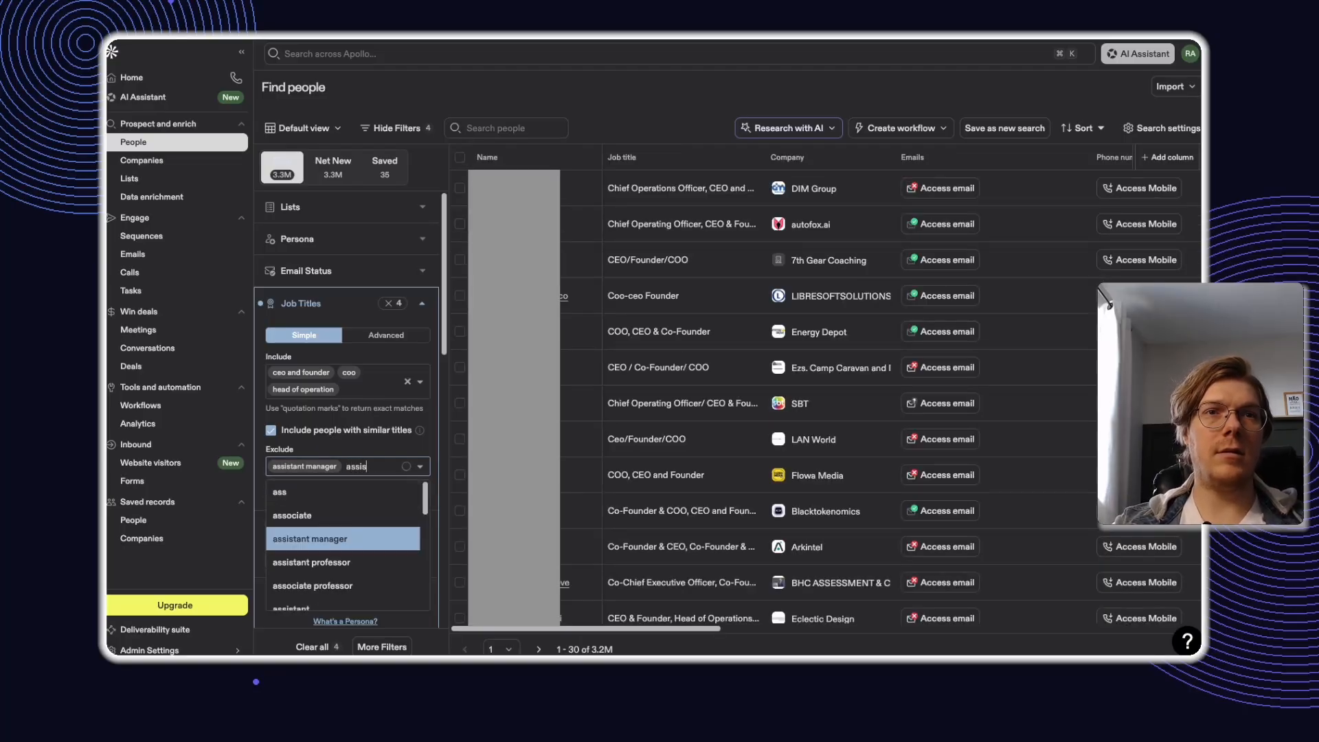
type("tant")
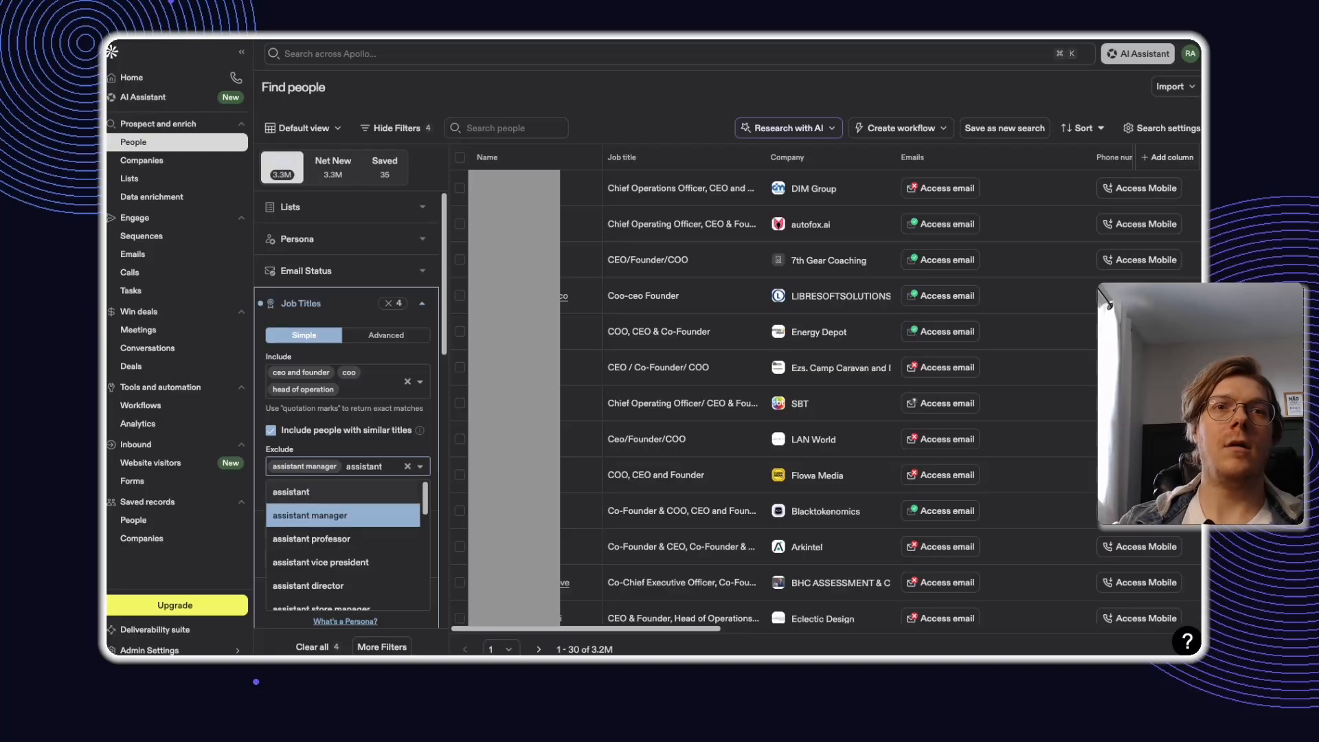
left_click(315, 494)
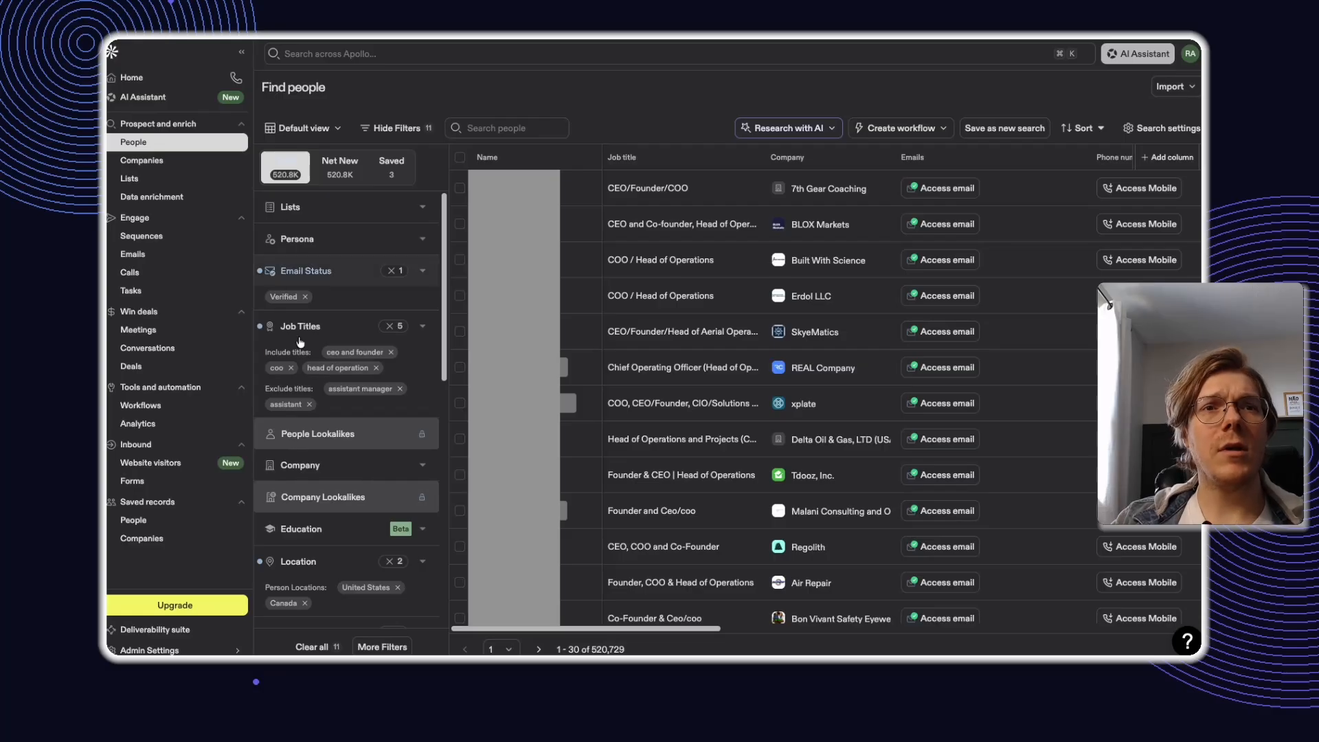
Filter the people search by the industry "information technology & services"
scroll(309, 371, "down", 3)
scroll(307, 395, "down", 5)
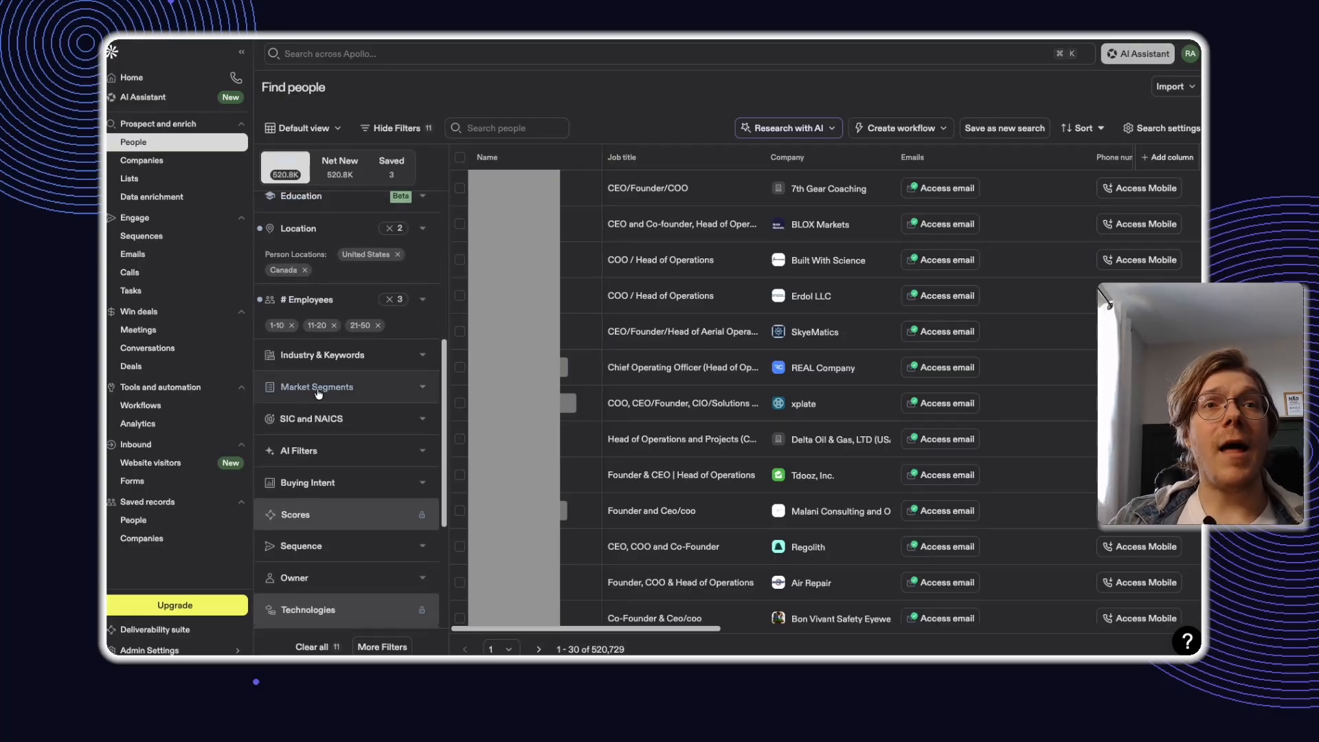
left_click(423, 358)
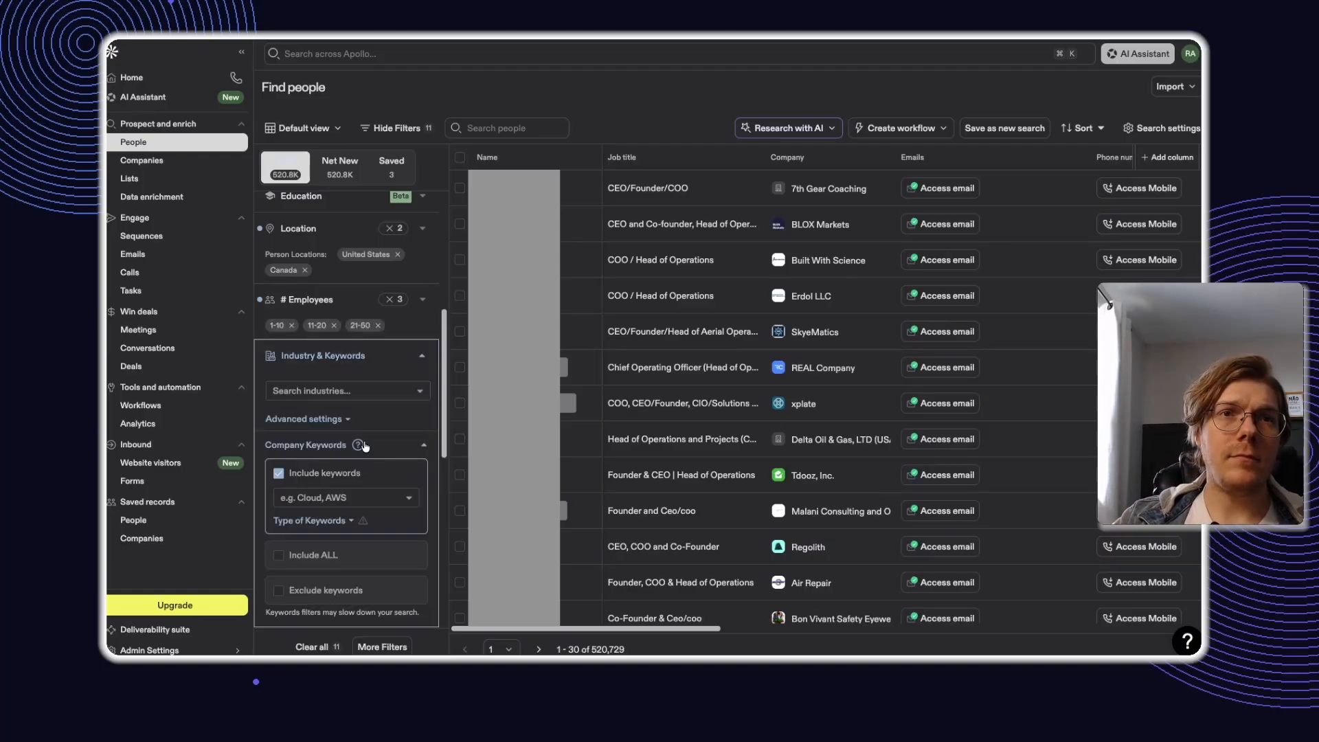
left_click(419, 392)
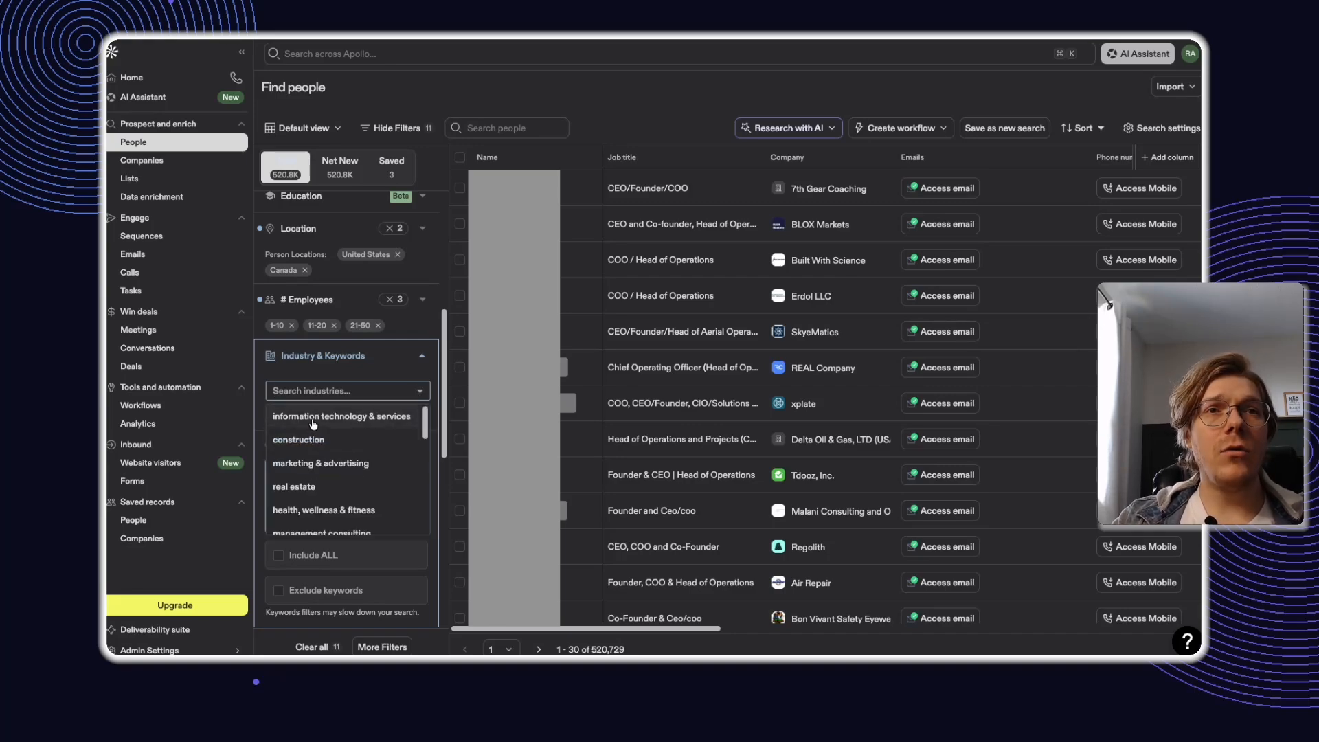
left_click(344, 421)
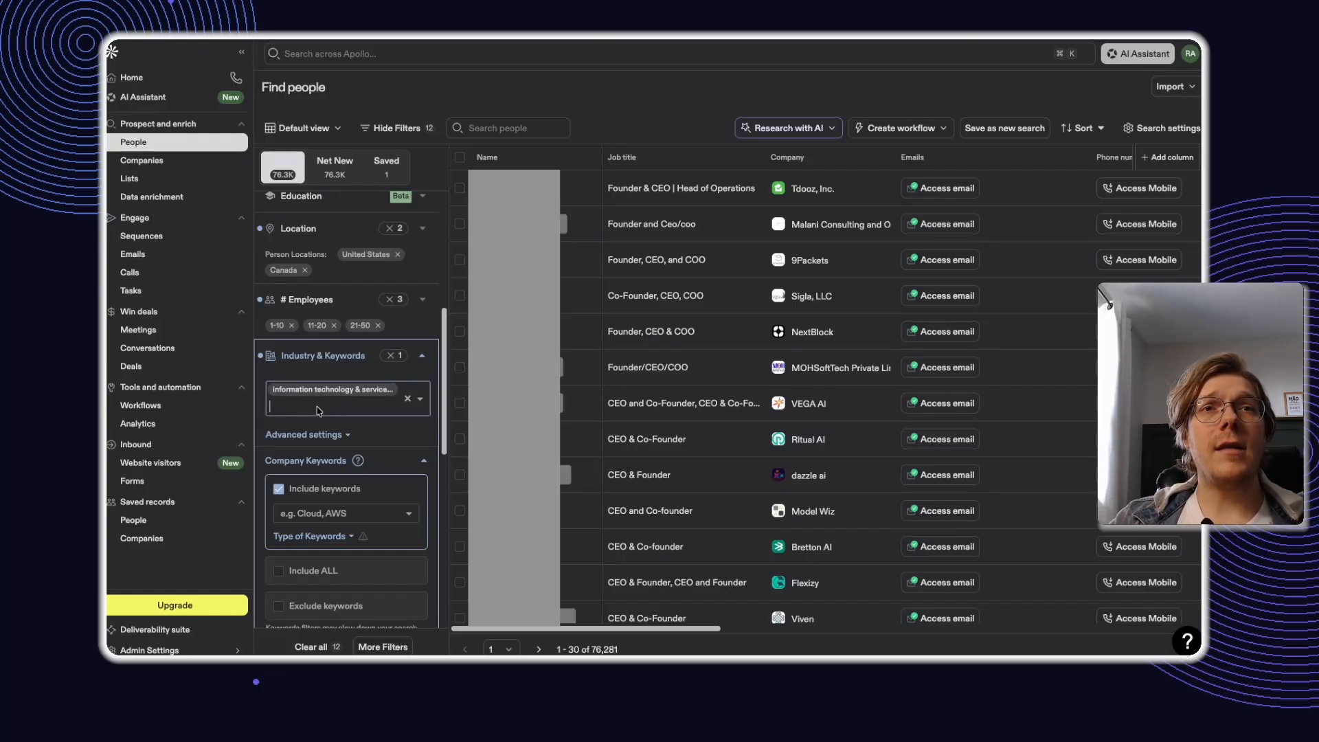
Include the company keywords "notion" and "confluence" in the people search
scroll(323, 495, "down", 1)
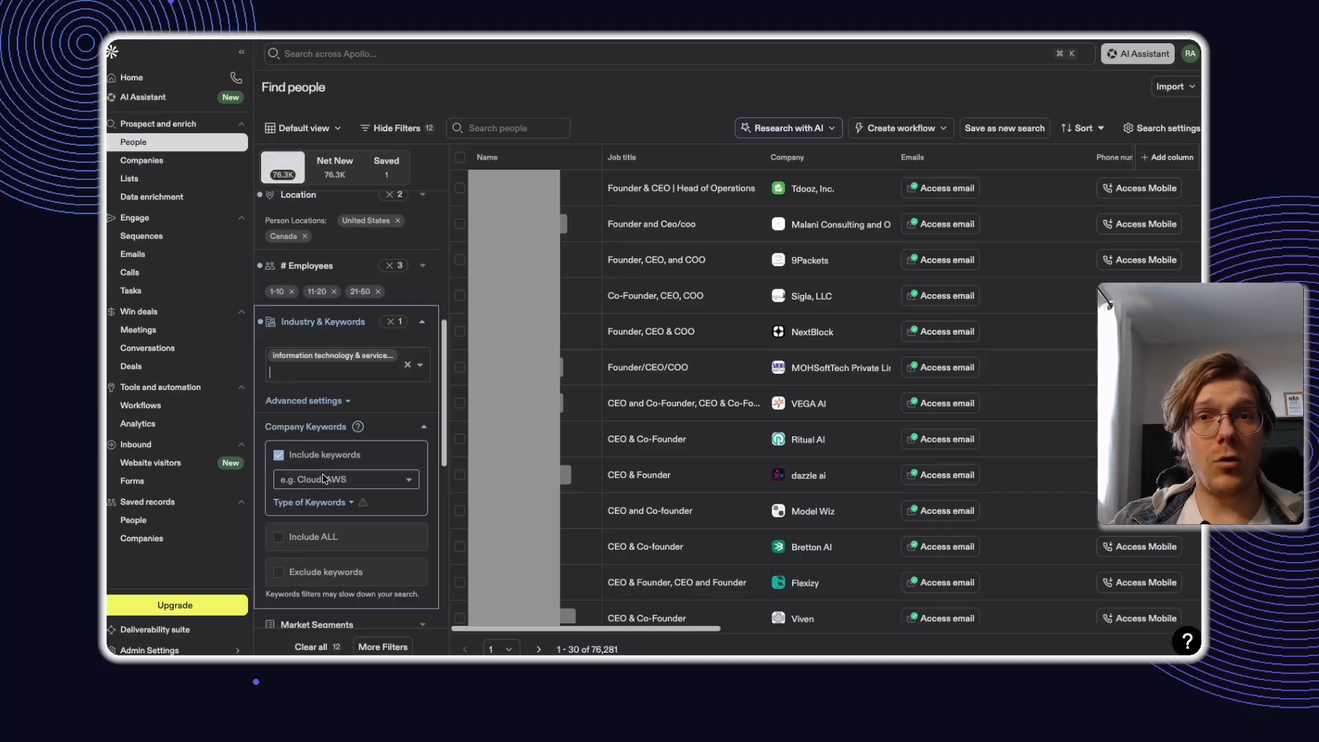
left_click(323, 479)
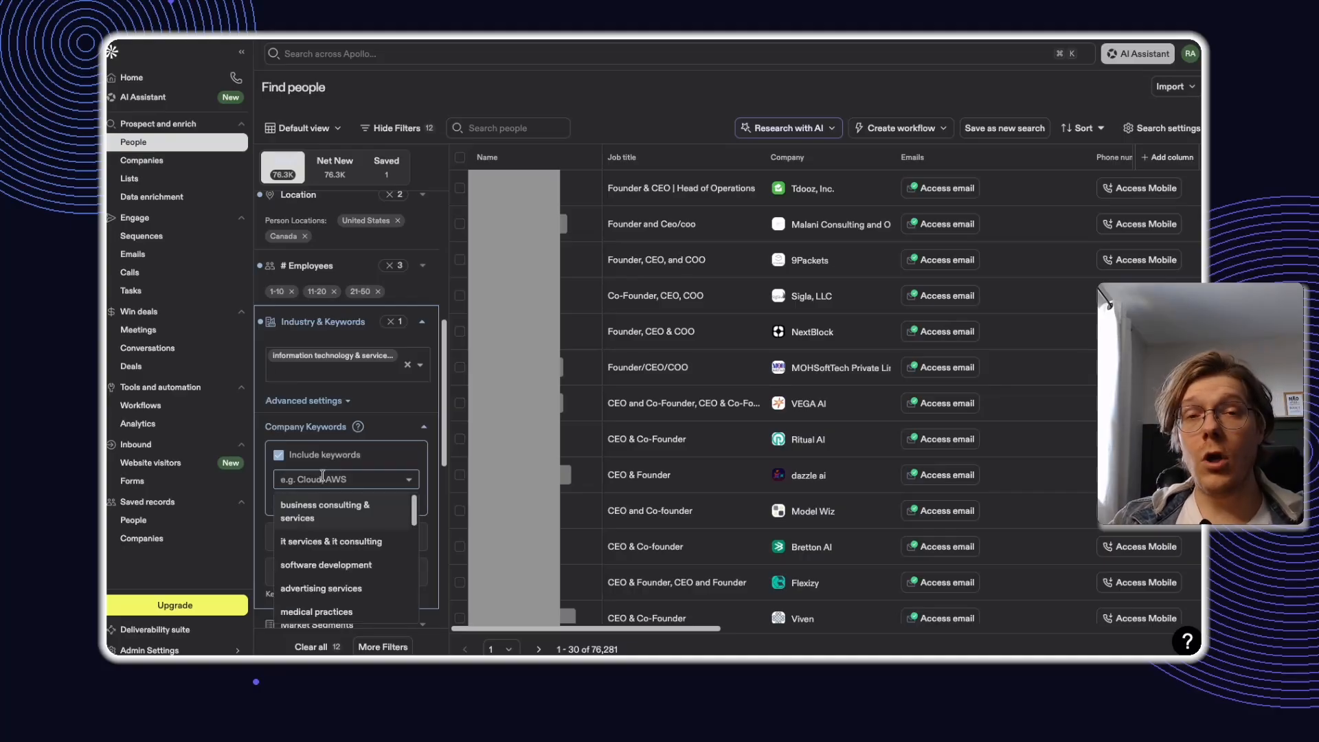
type("not")
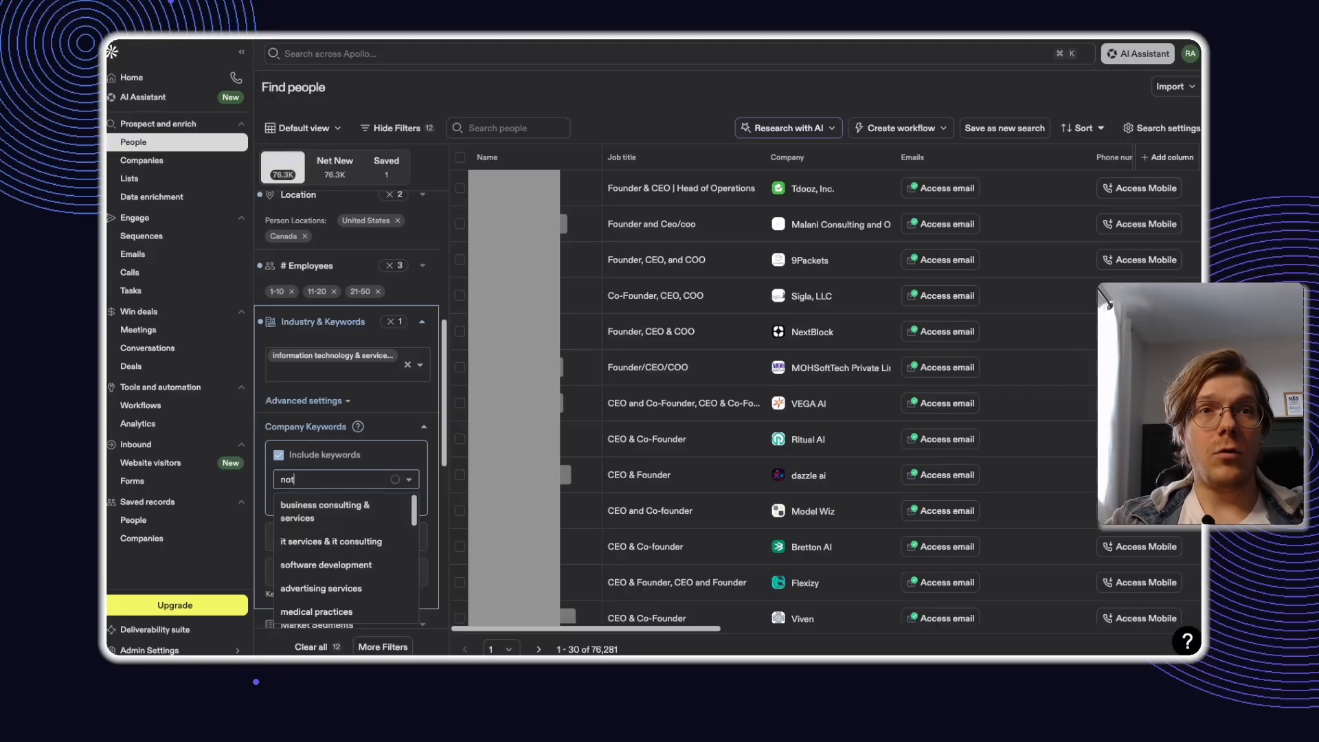
type("ion")
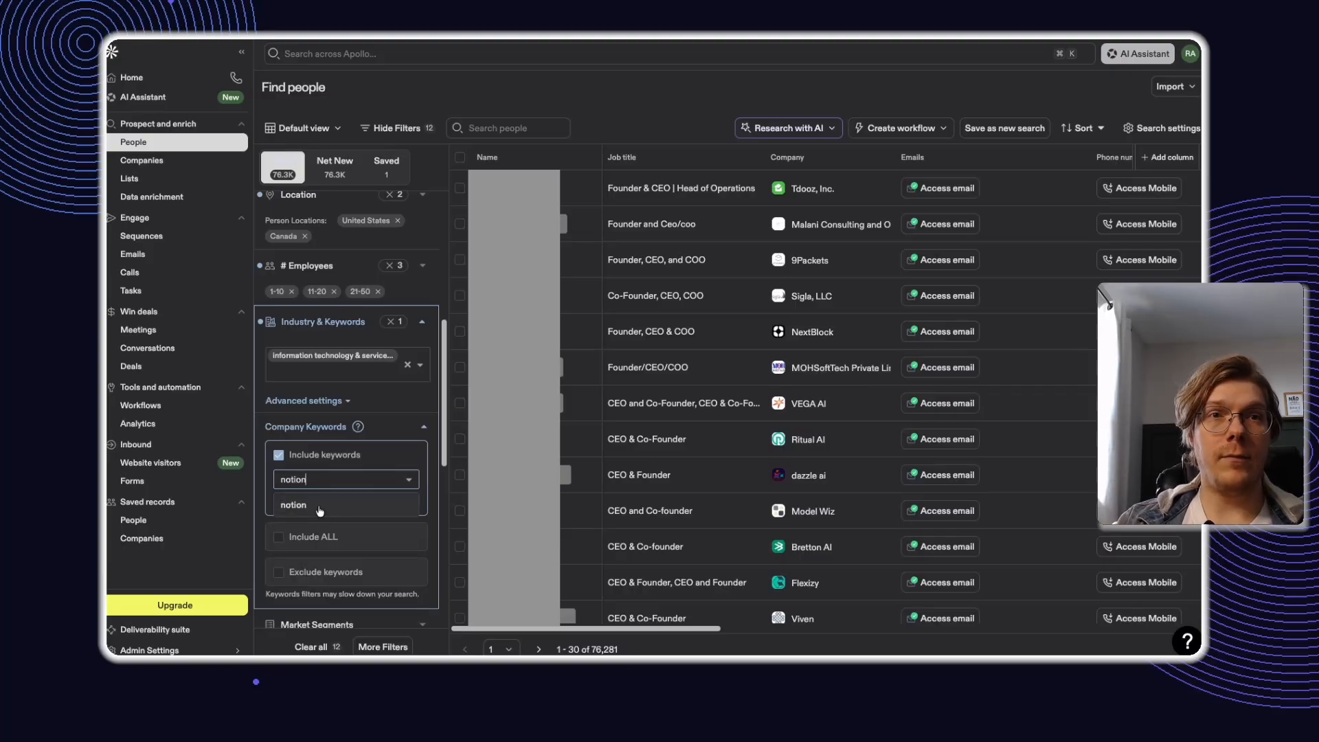
left_click(296, 507)
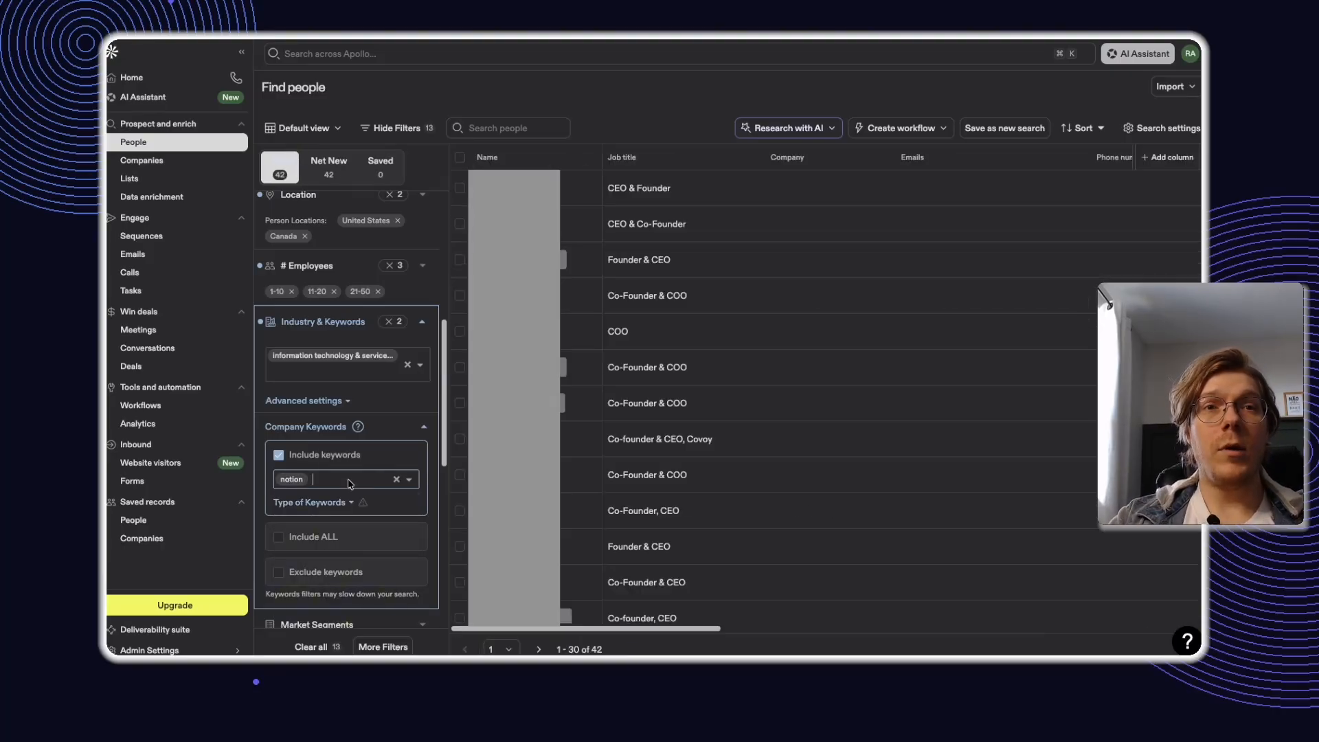
type("con")
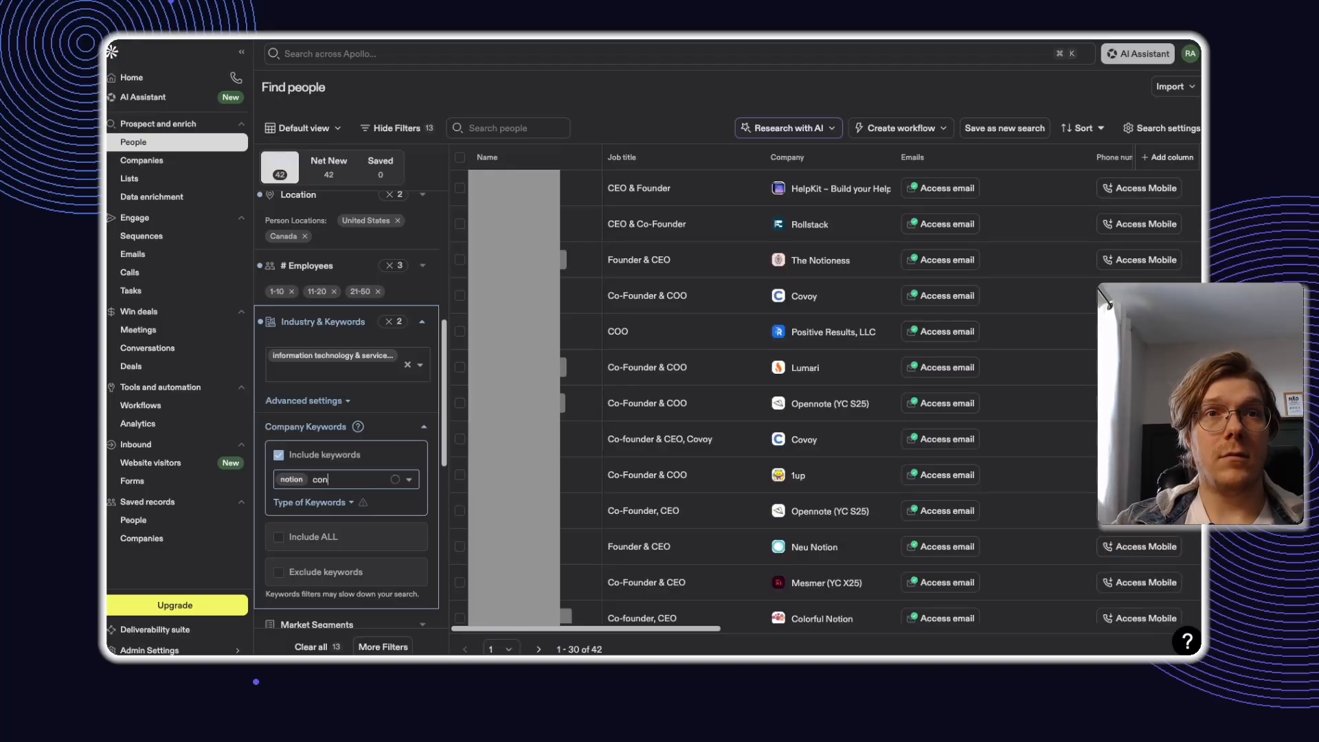
type("flu")
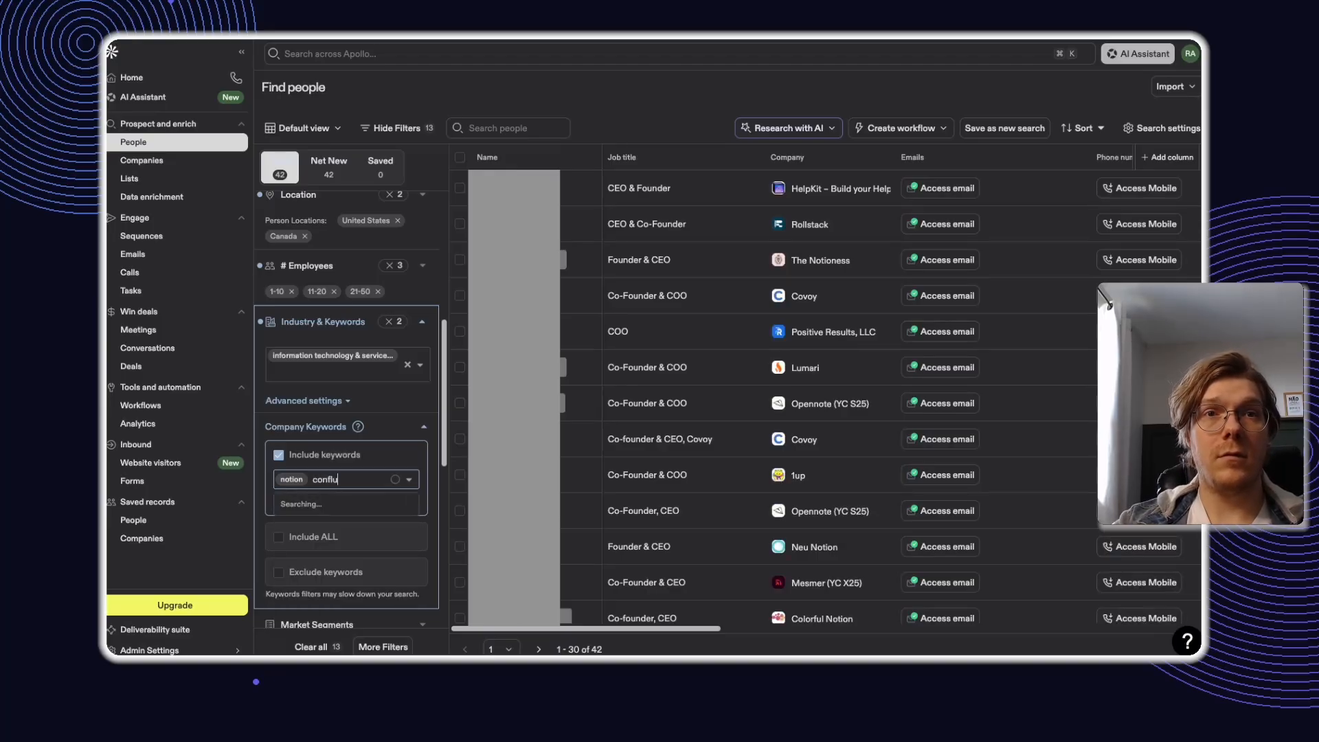
type("ence")
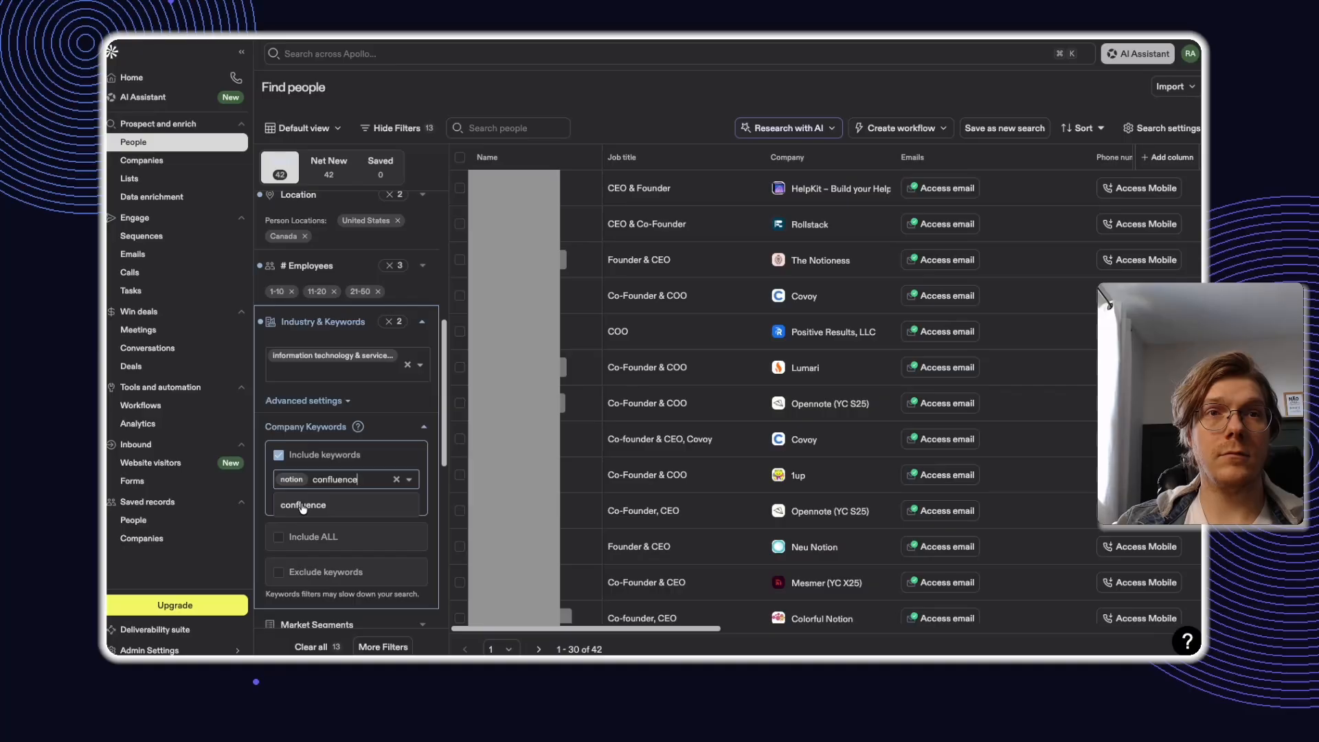
left_click(338, 503)
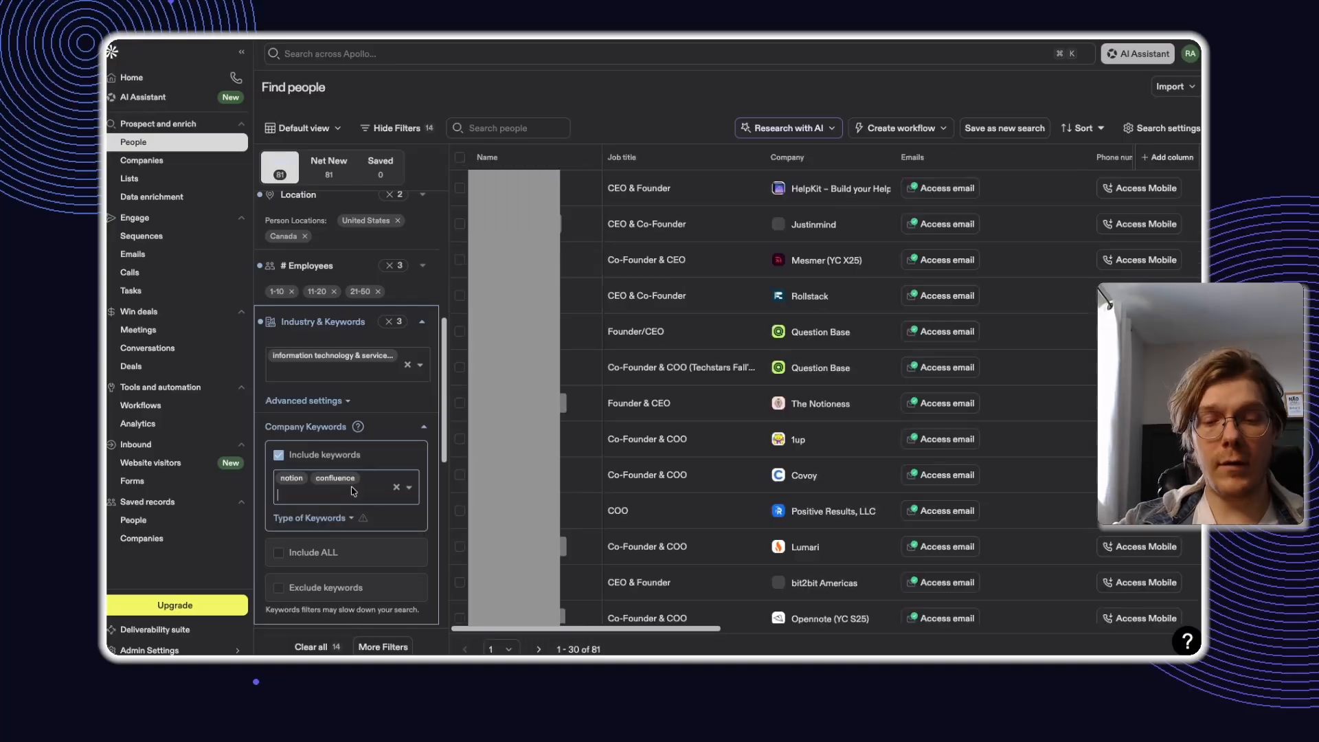
Add "sharepoing" and "google drive" to the included company keywords
type("sha")
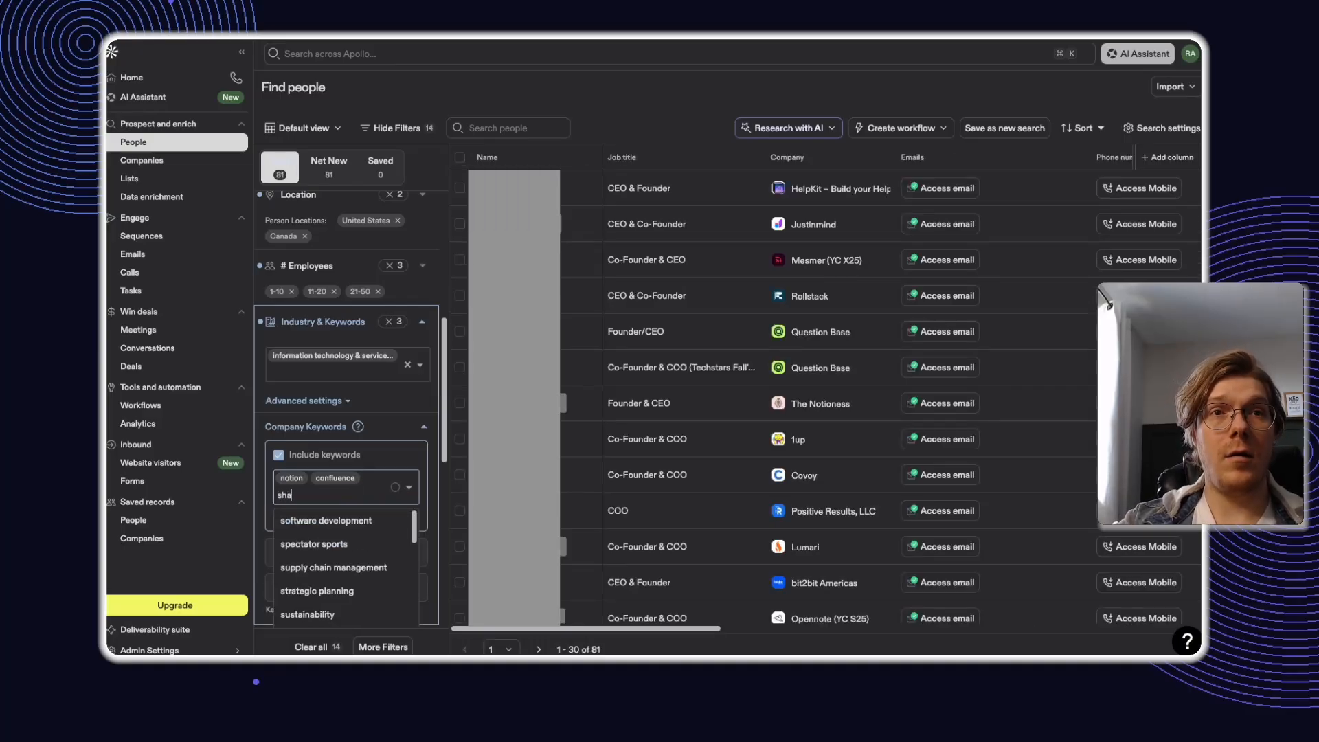
type("repoing")
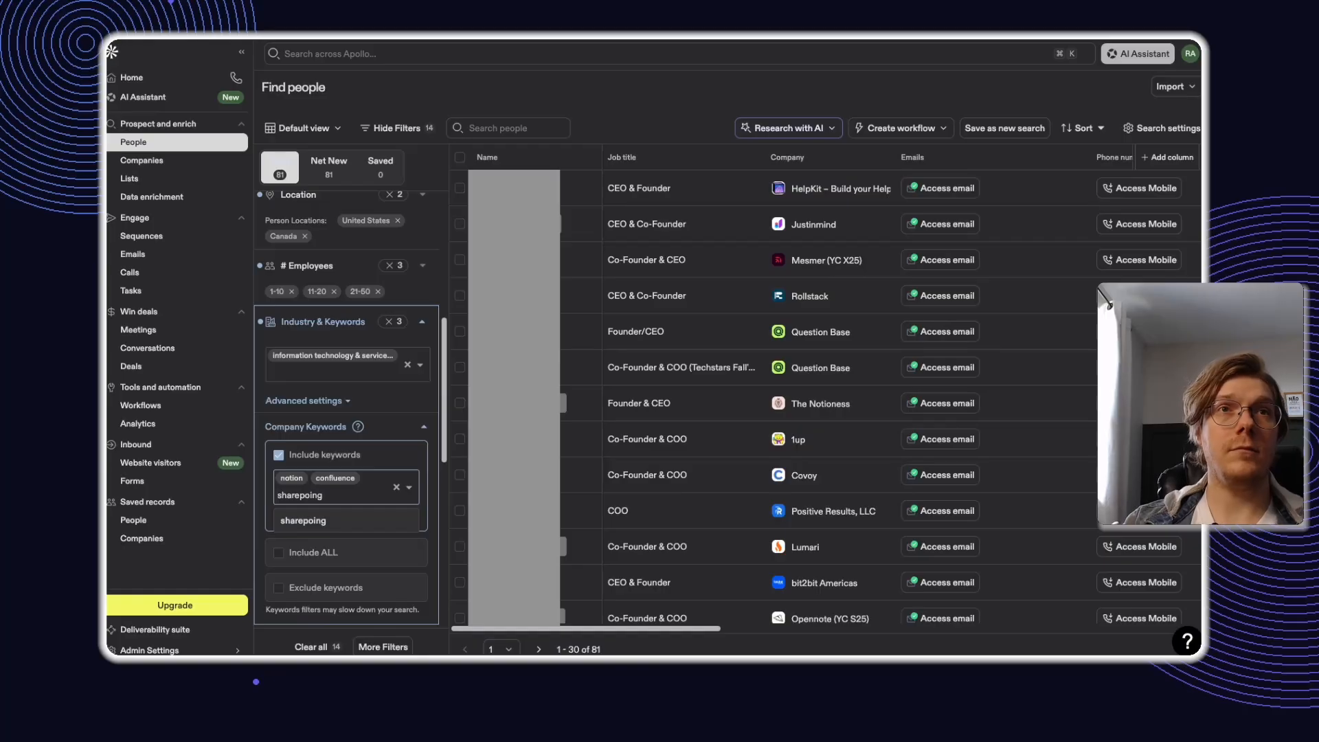
left_click(353, 514)
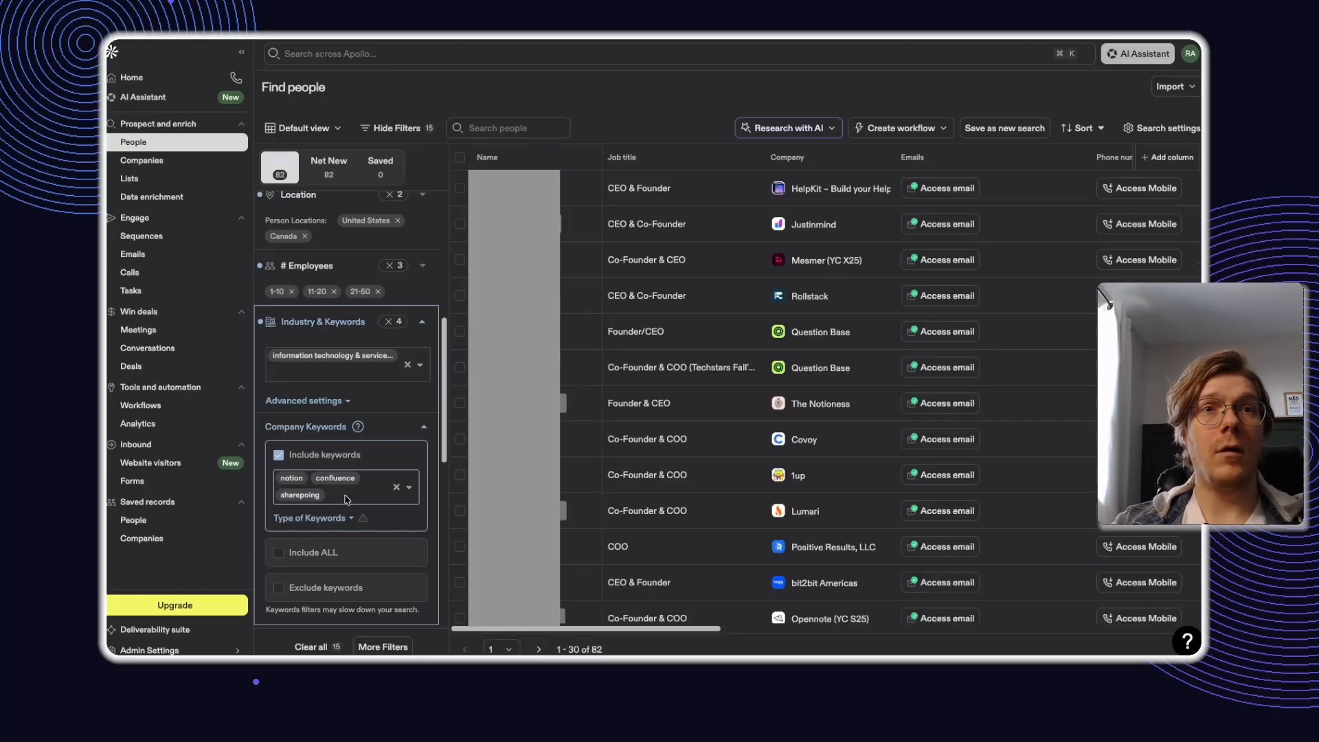
type("google drive")
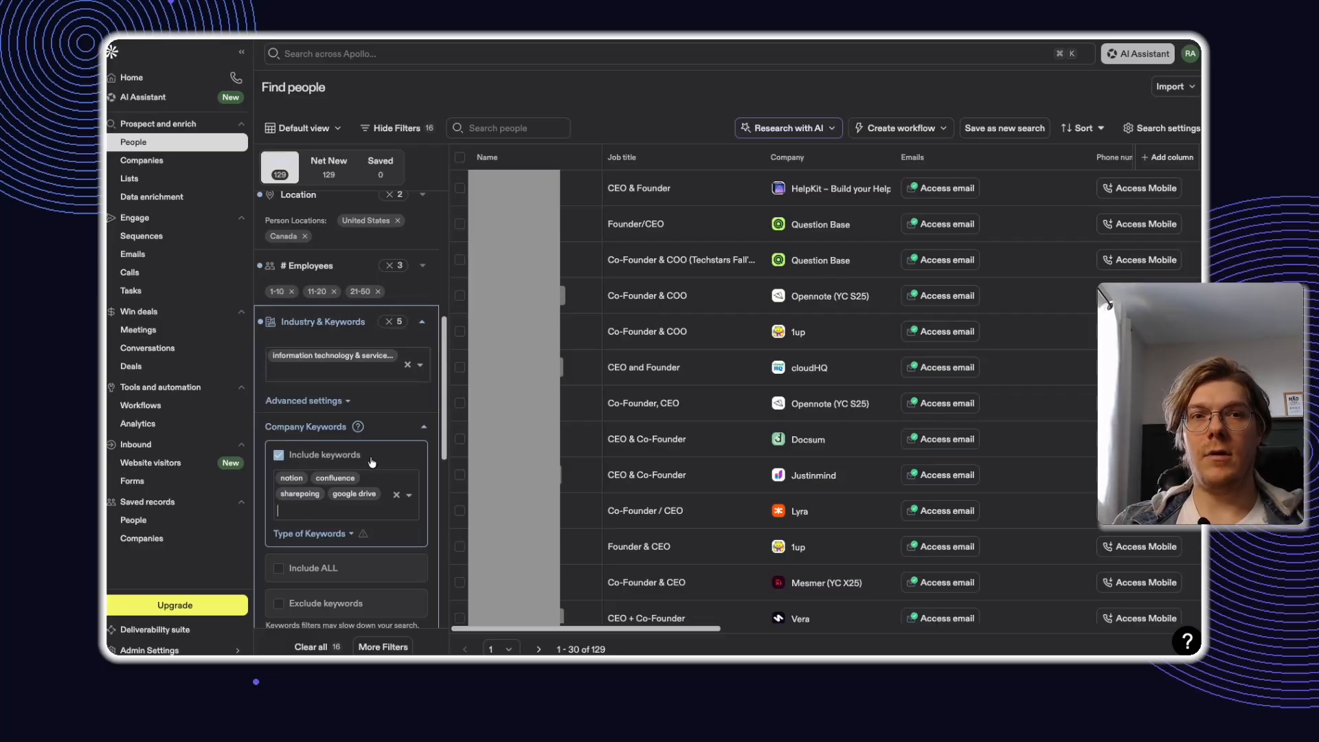
Add "claude code" to the included company keywords
scroll(444, 359, "down", 3)
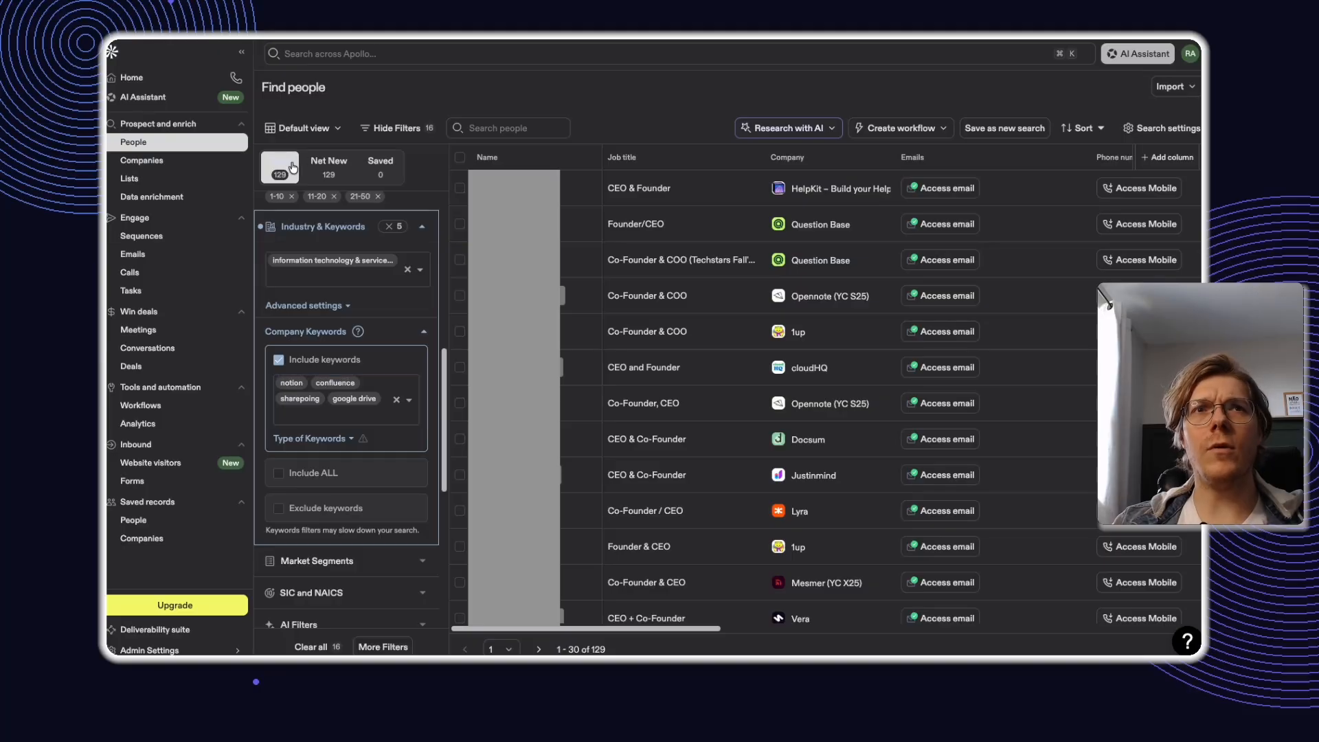
left_click(329, 421)
type("cla")
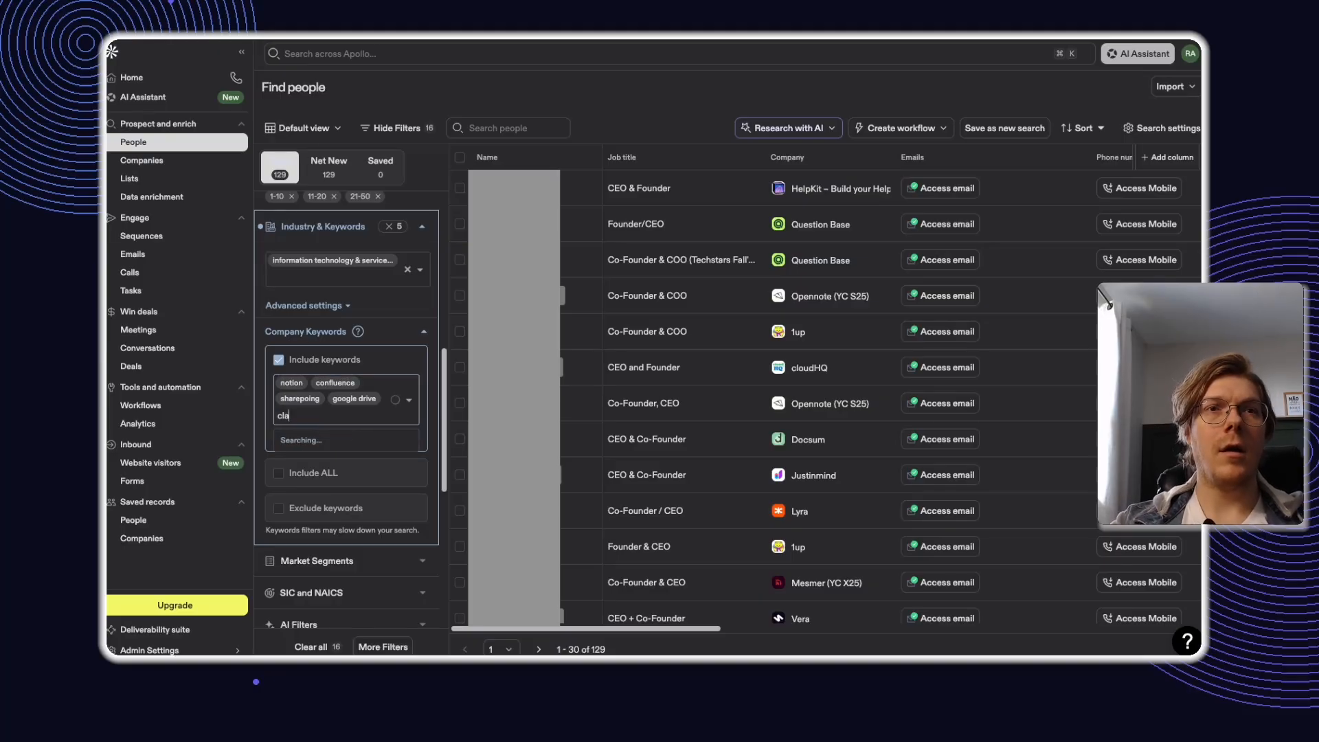
type("ude code")
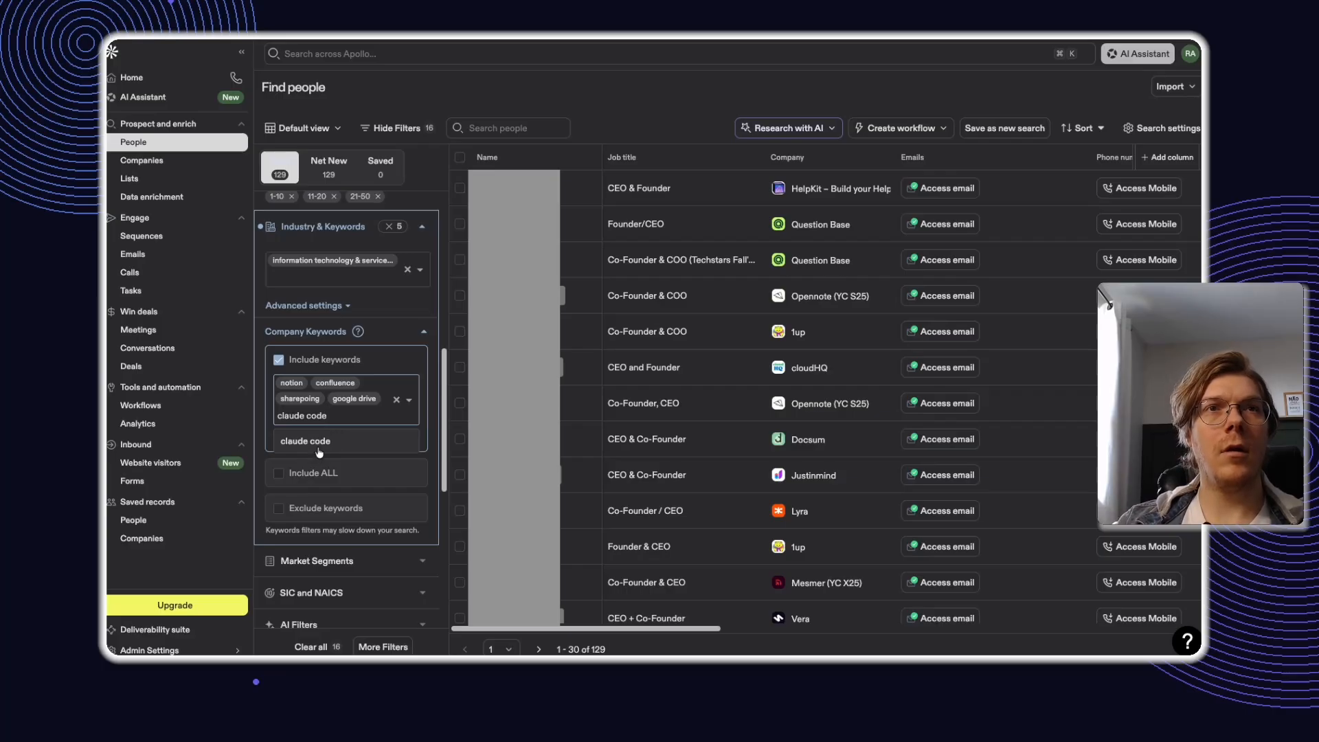
left_click(319, 443)
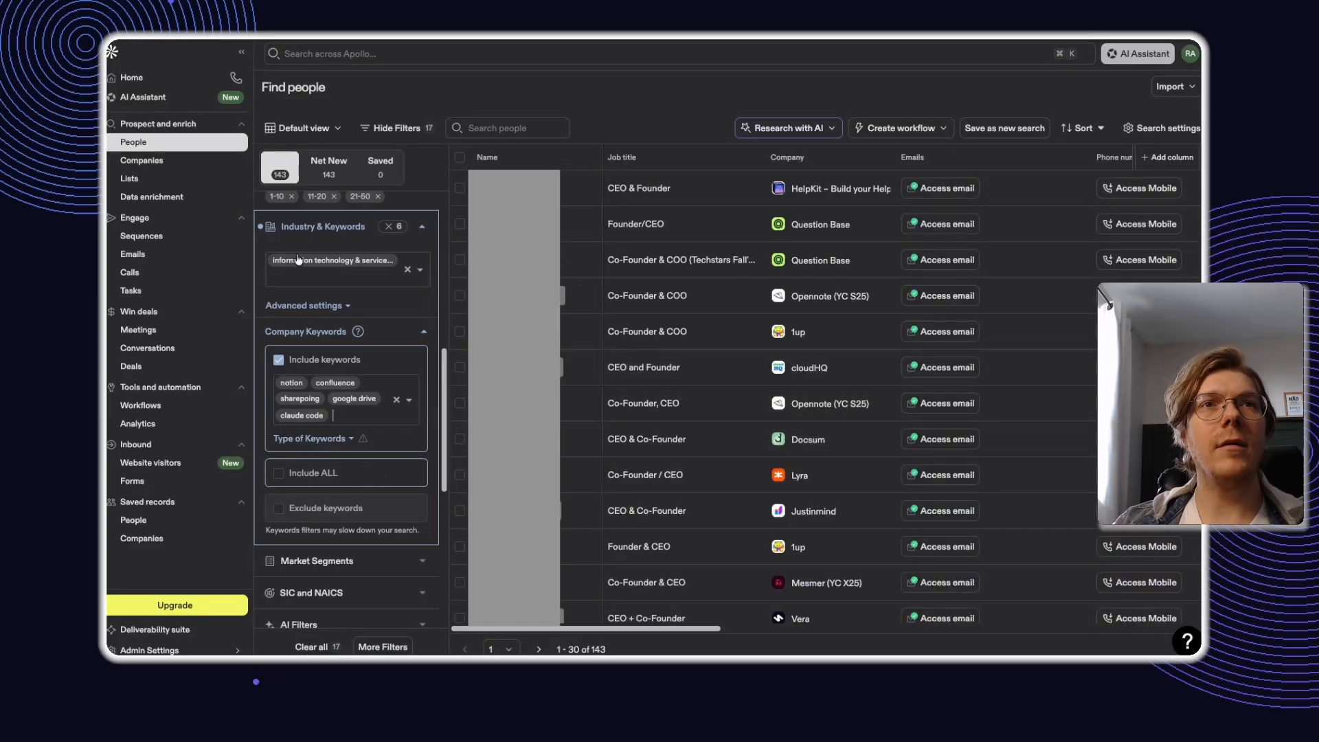
Filter the people search by the company signal "Rapid growth" and collapse the Signals filter
scroll(356, 467, "down", 3)
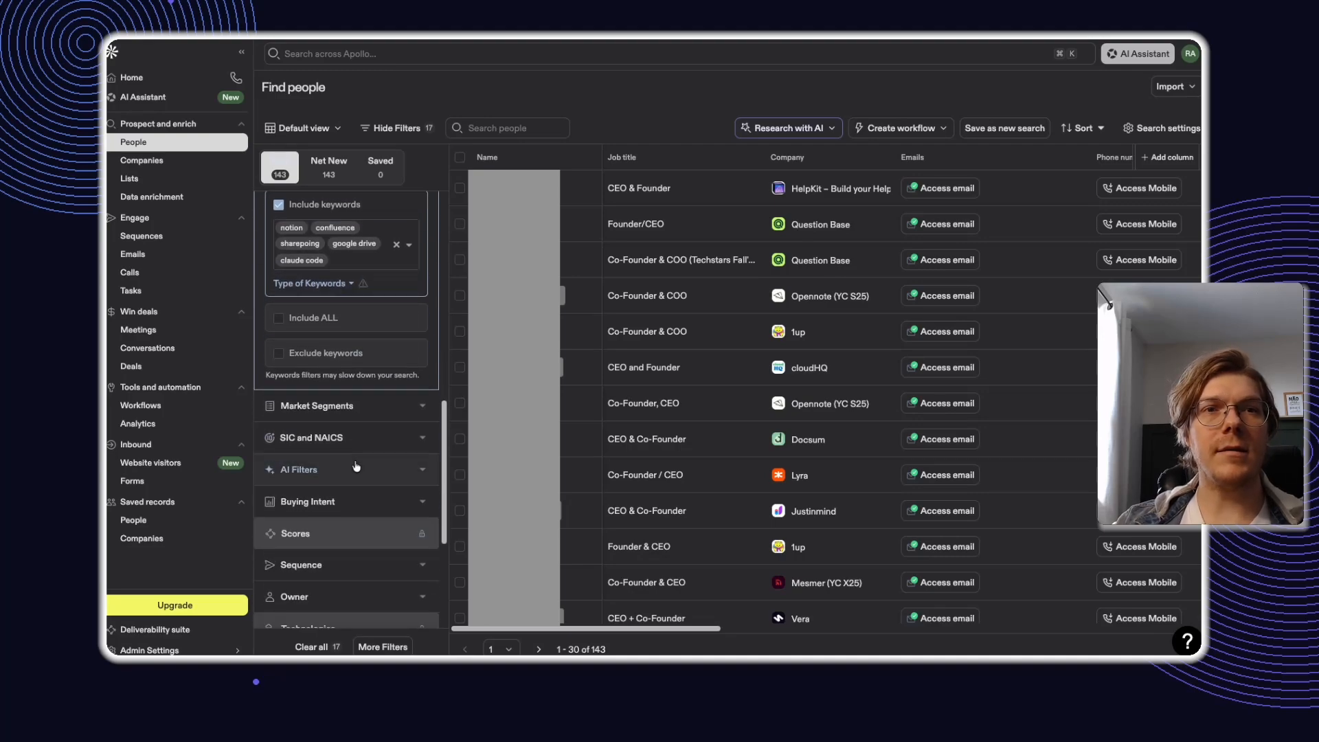
scroll(356, 468, "down", 5)
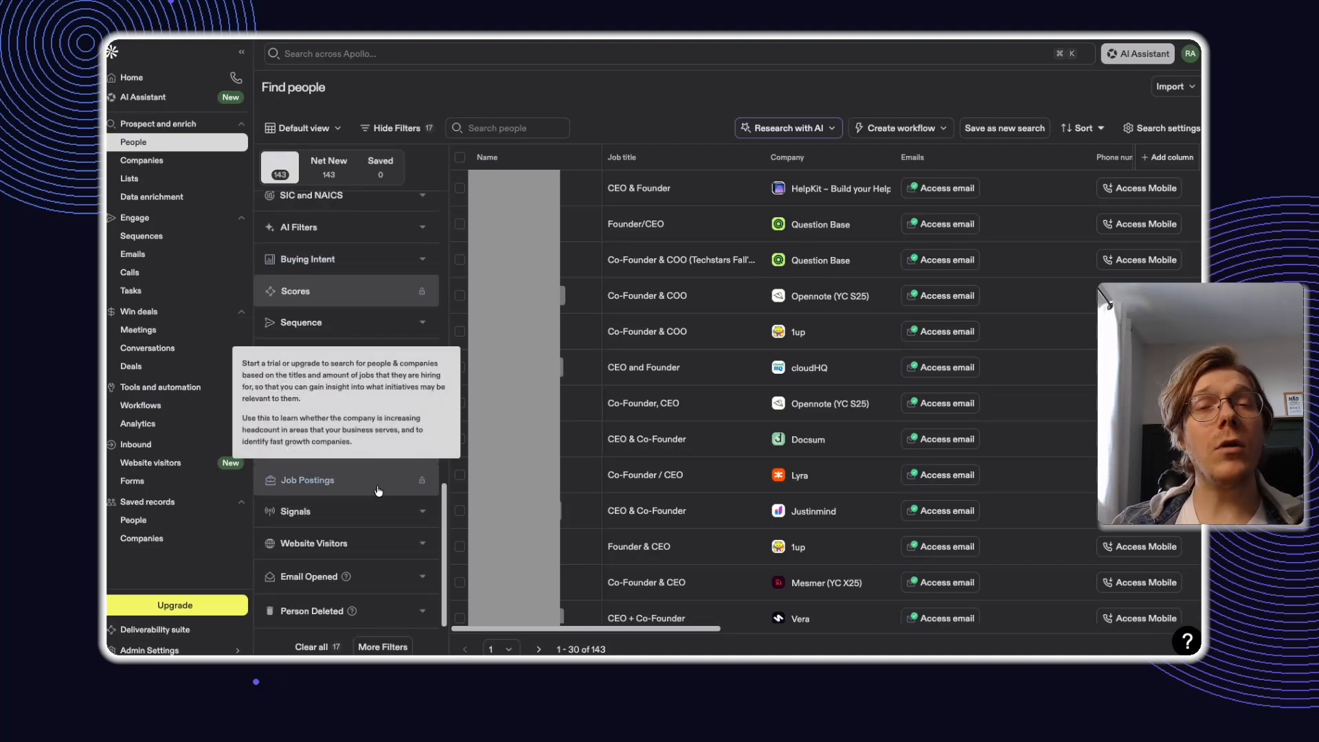
left_click(415, 512)
scroll(306, 481, "down", 2)
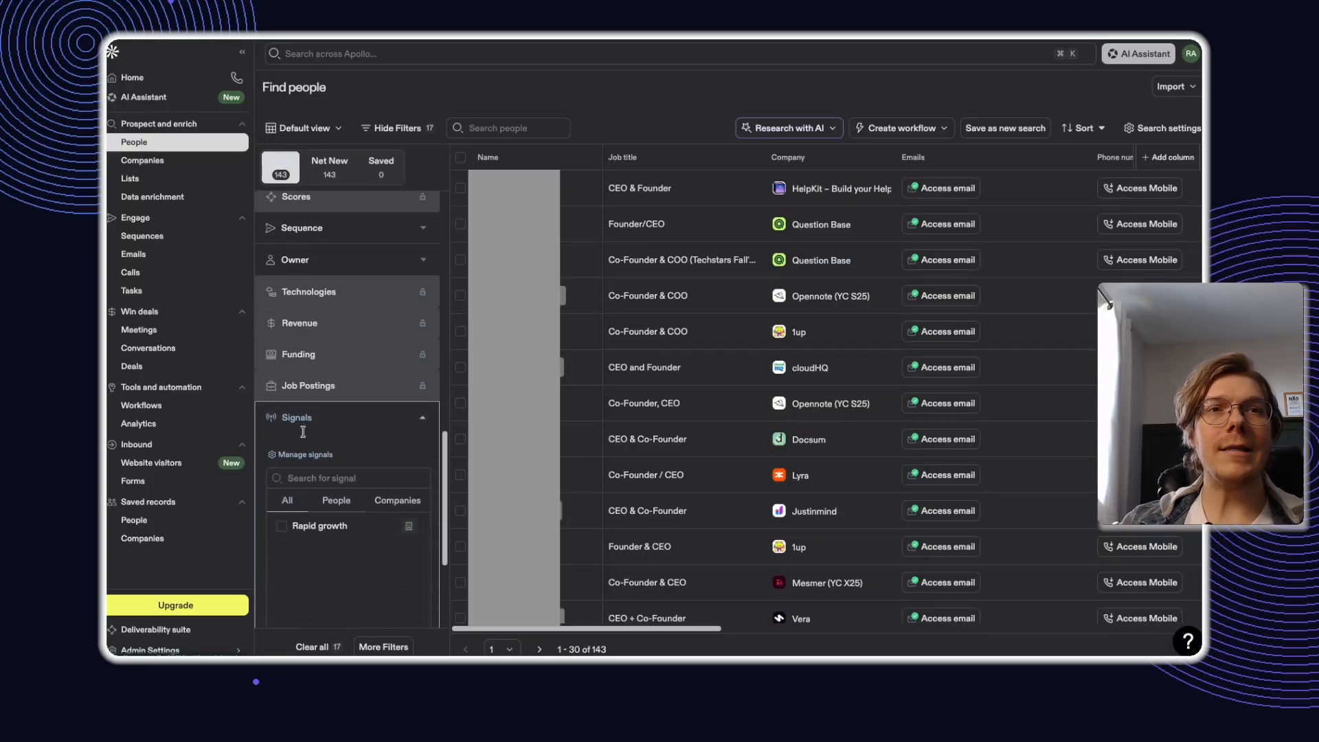
scroll(375, 454, "down", 1)
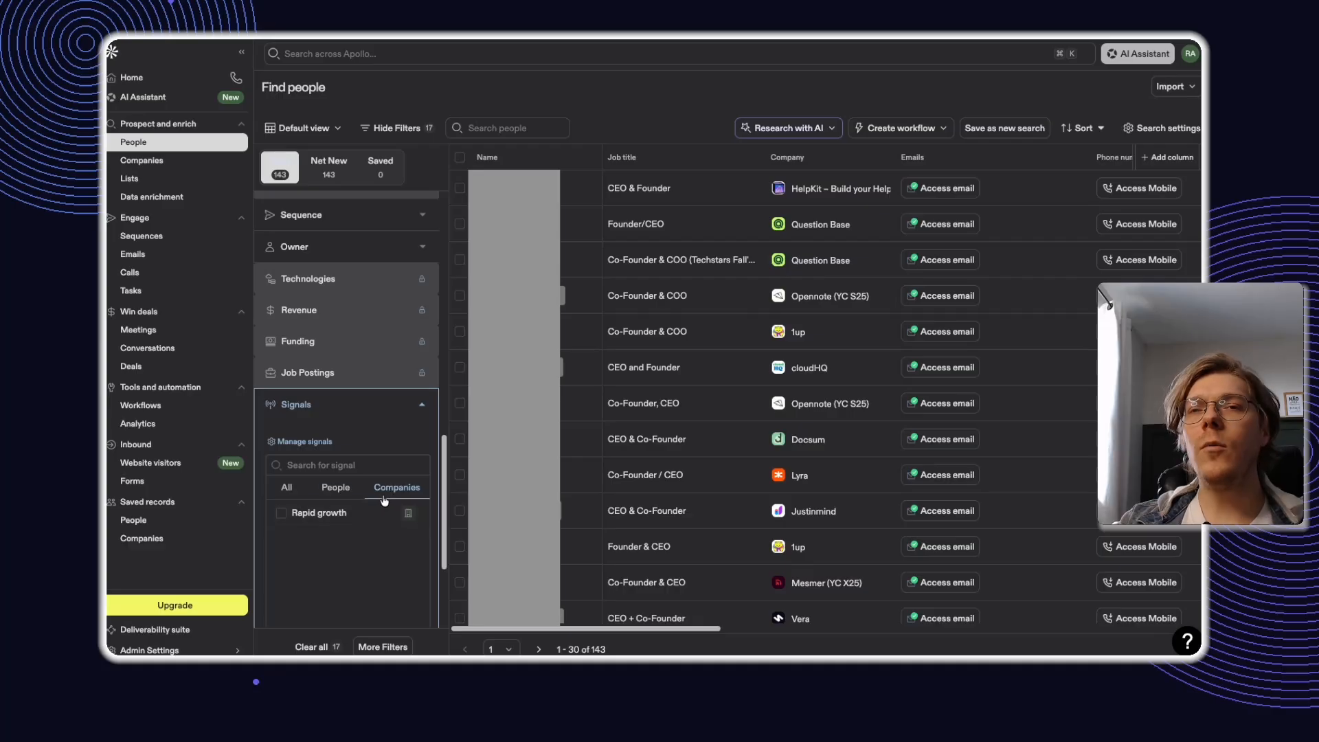
left_click(281, 515)
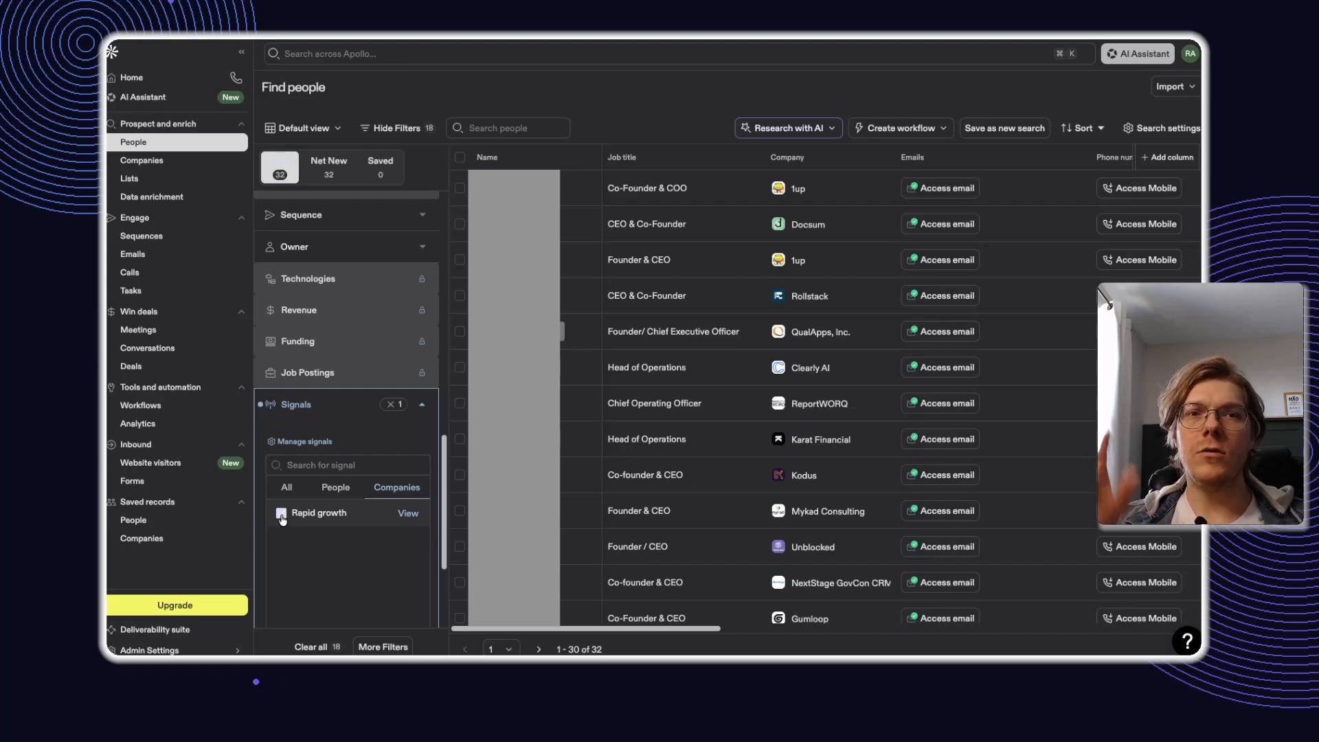
left_click(282, 515)
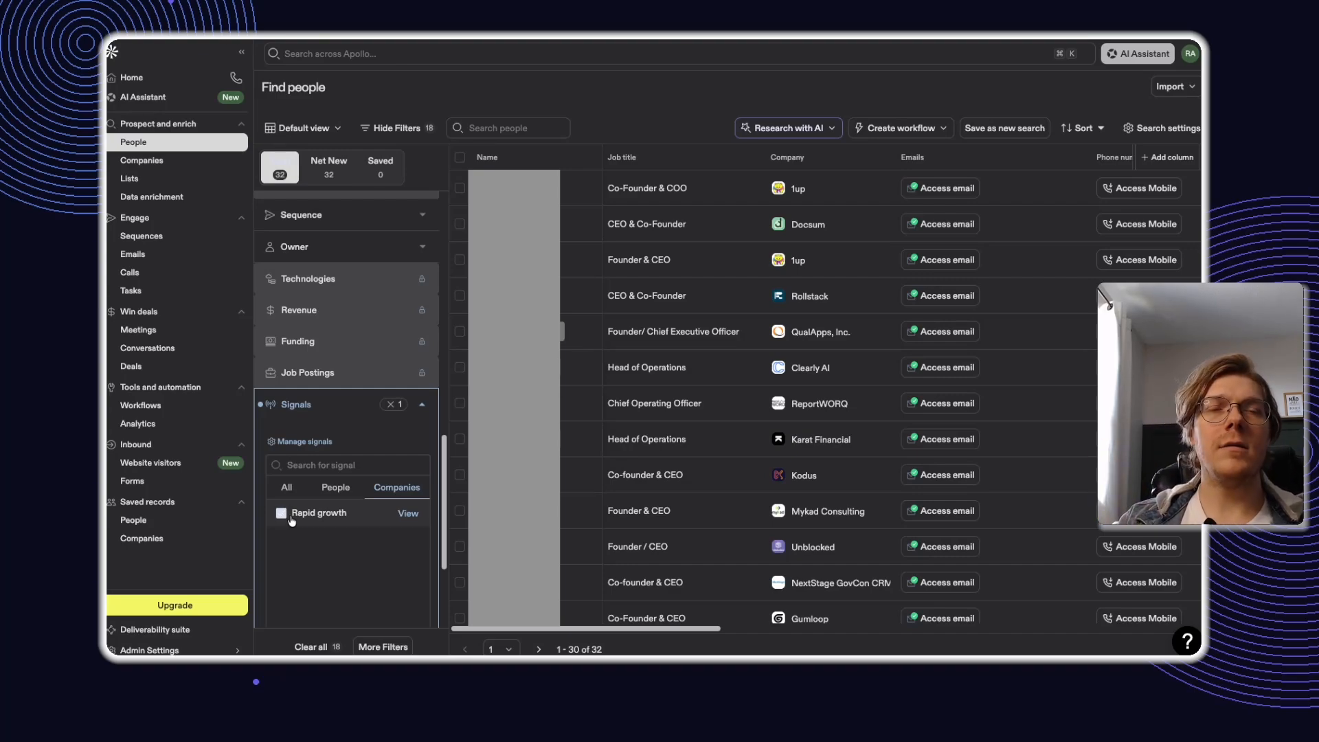
left_click(422, 405)
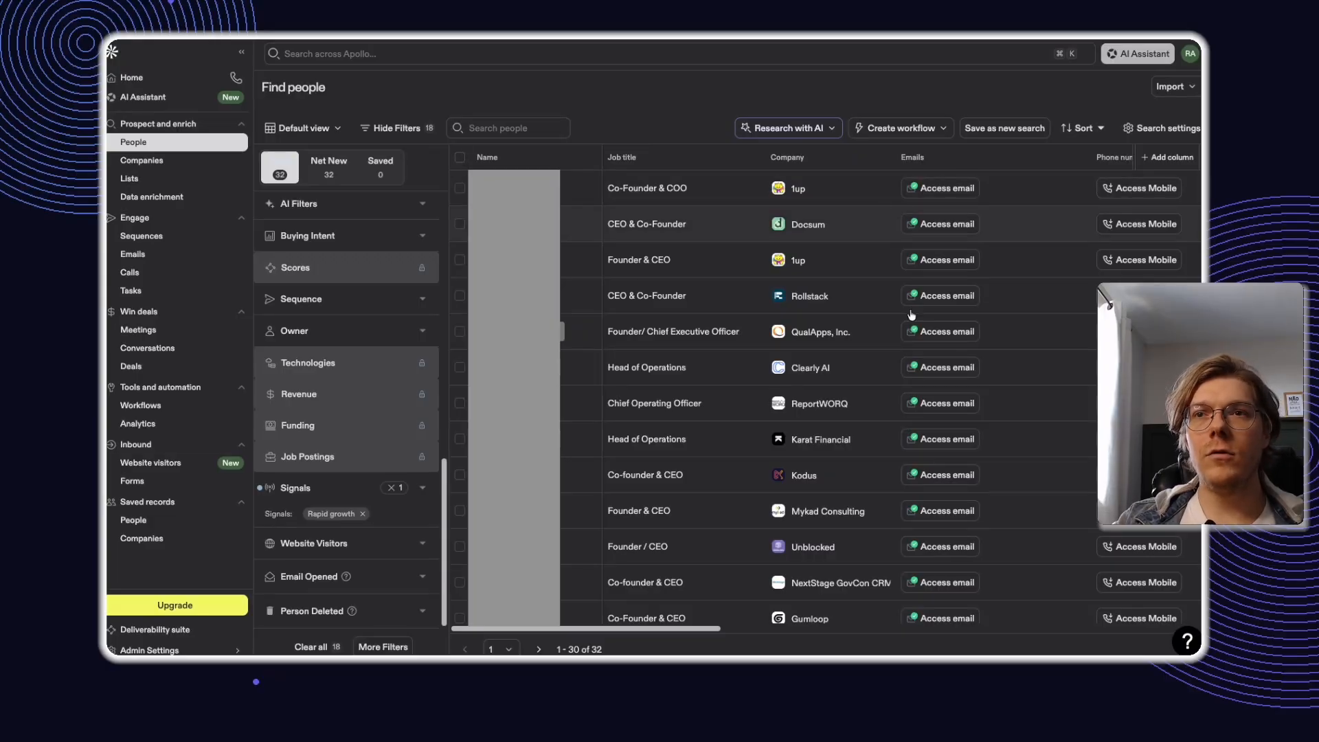
Review the filtered people and select the CEO & Co-Founder at Docsum
scroll(914, 323, "down", 10)
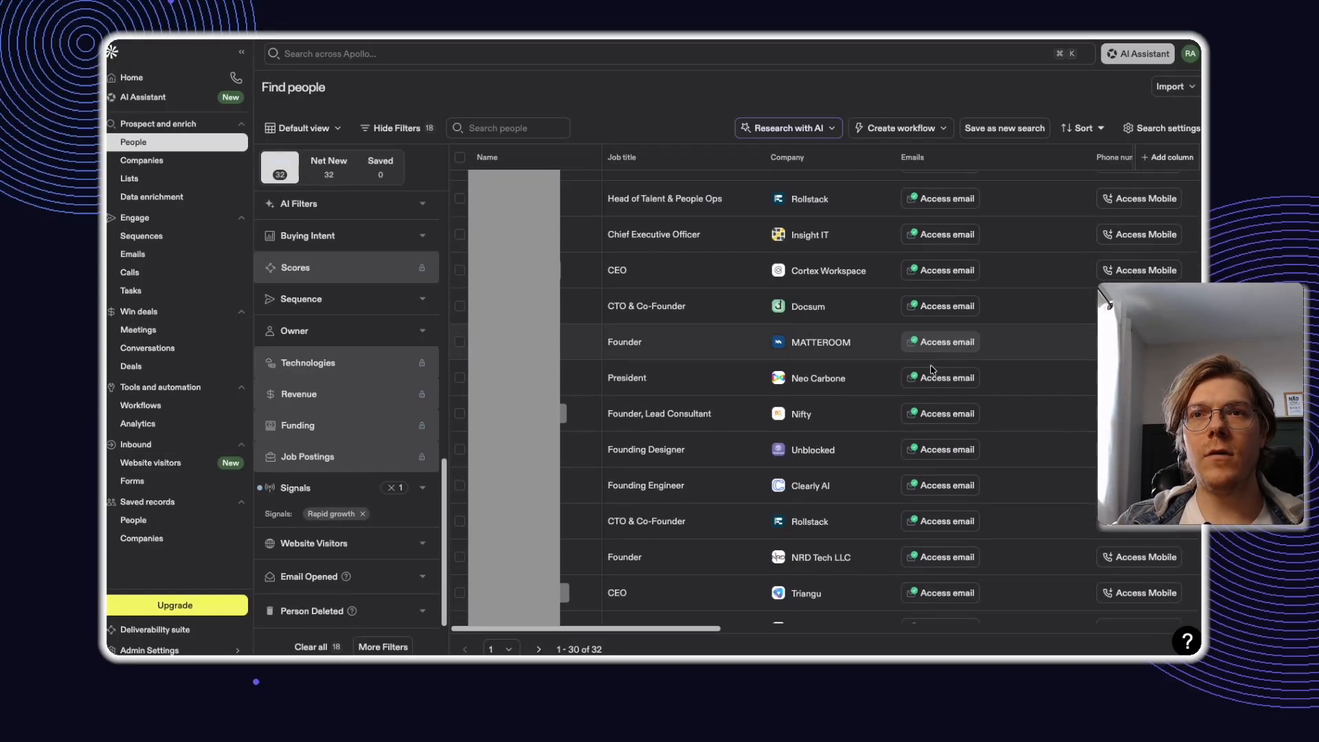
scroll(893, 364, "down", 1)
scroll(811, 351, "up", 10)
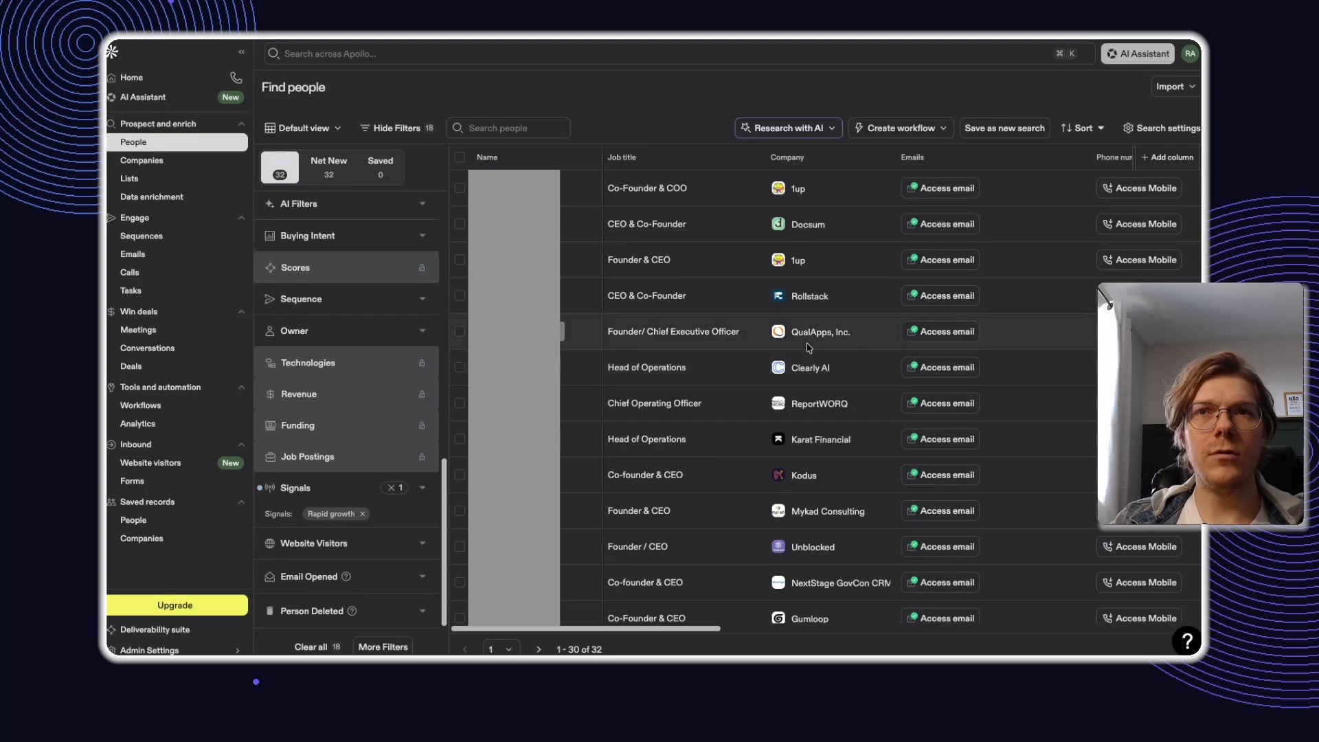
scroll(832, 325, "down", 10)
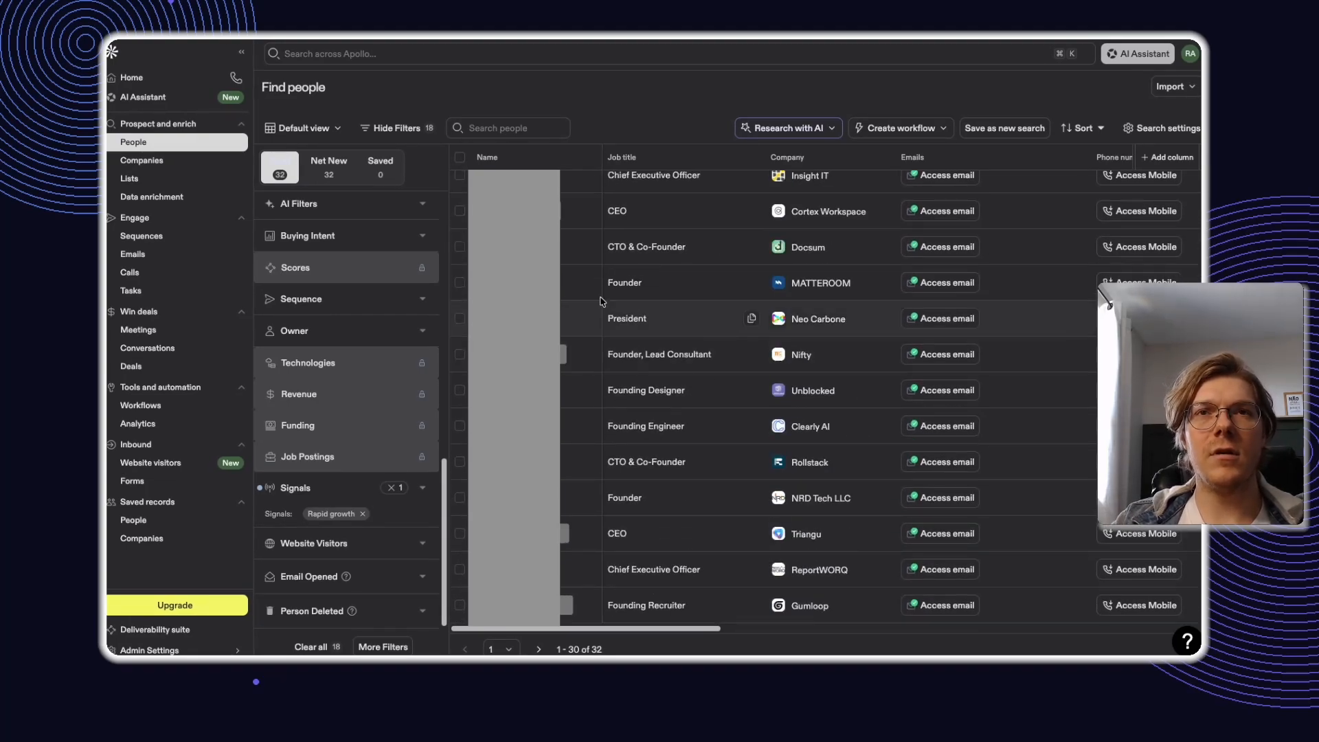
scroll(561, 326, "up", 9)
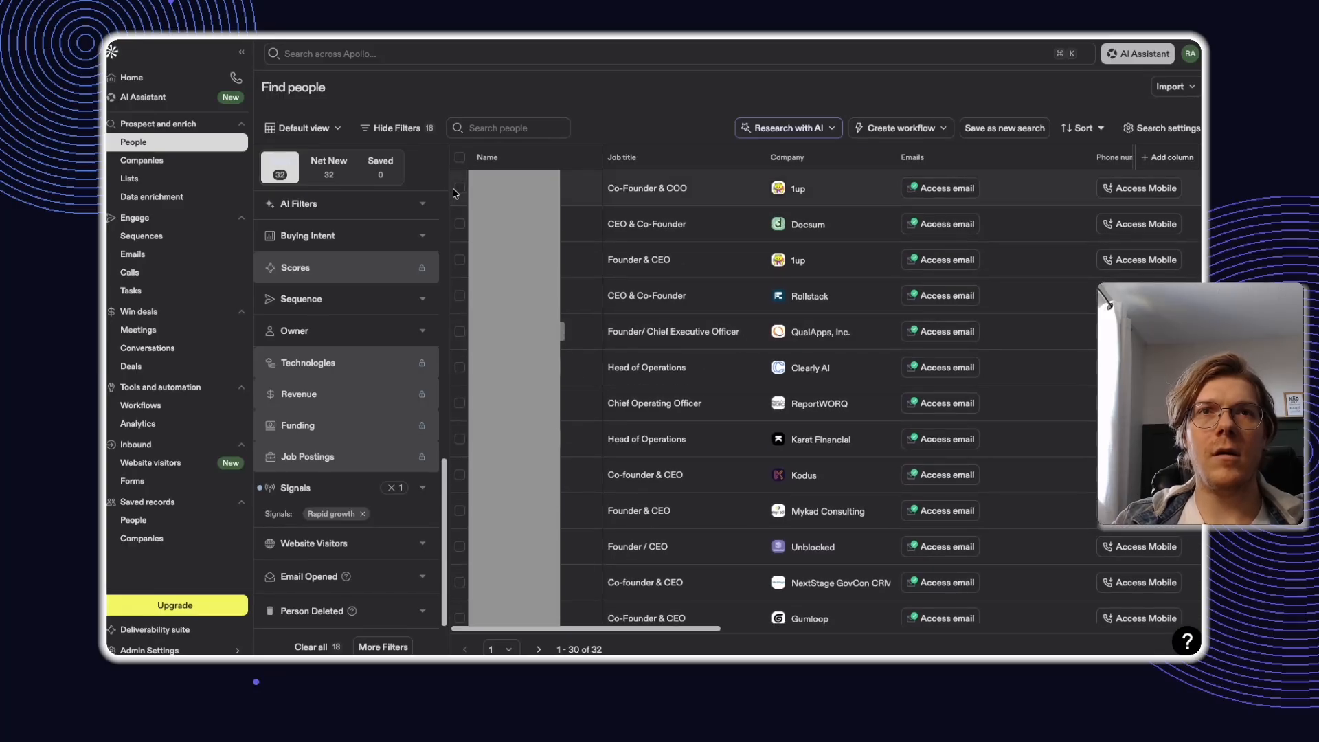
left_click(460, 224)
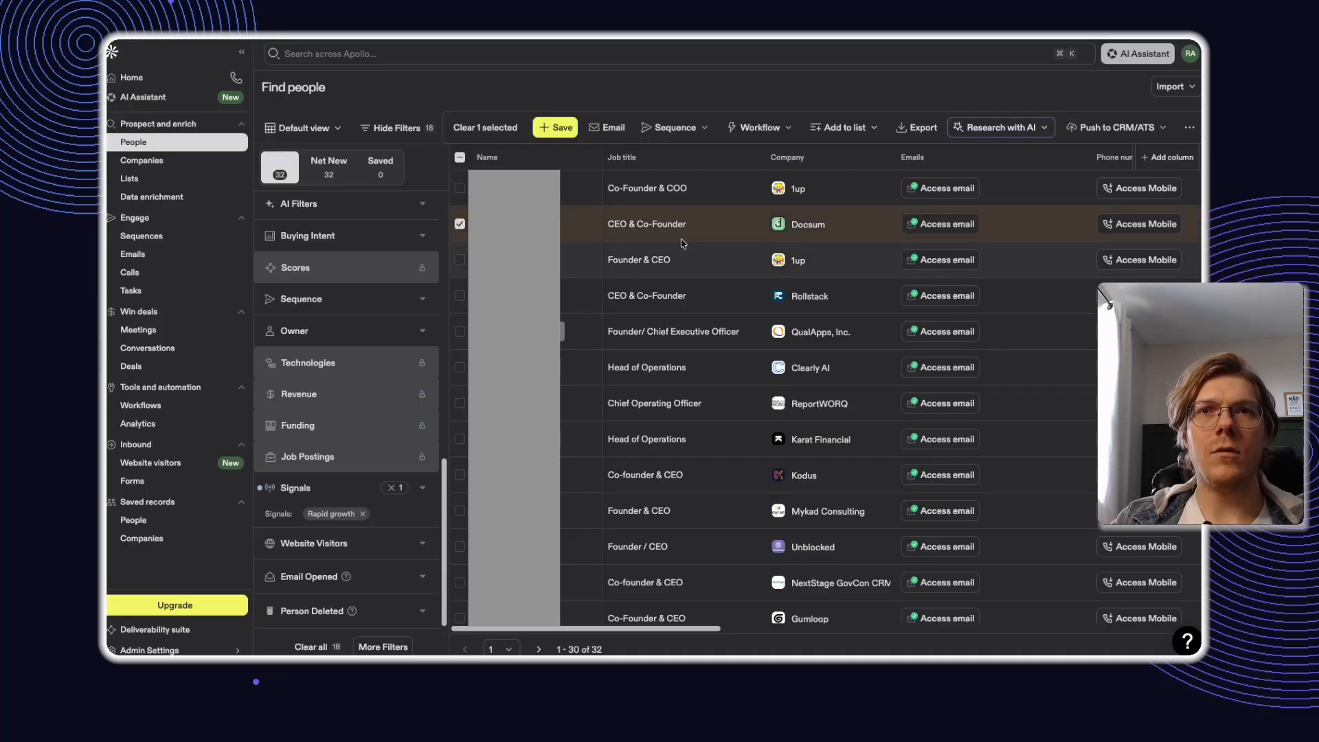
Open the Docsum company profile, read its company description, and close the profile
left_click(816, 230)
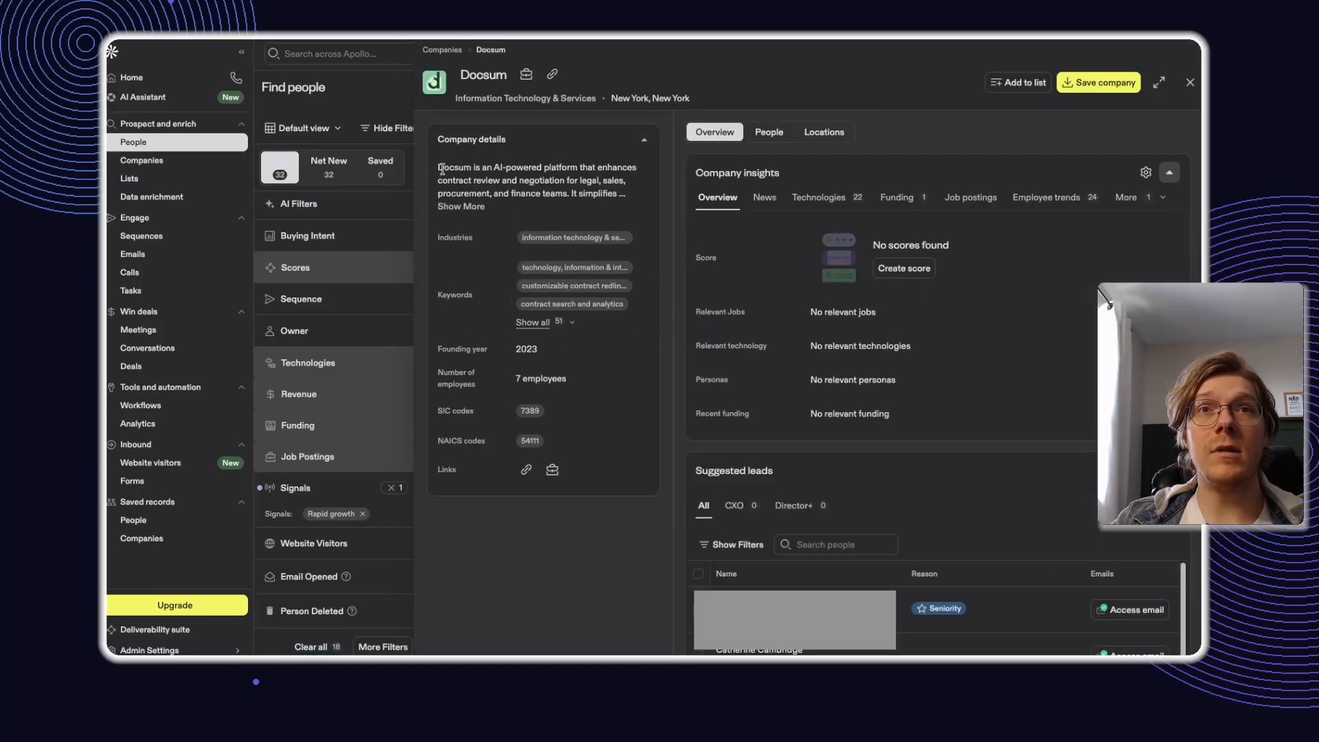
left_click_drag(440, 170, 629, 184)
left_click(513, 197)
left_click_drag(441, 195, 591, 189)
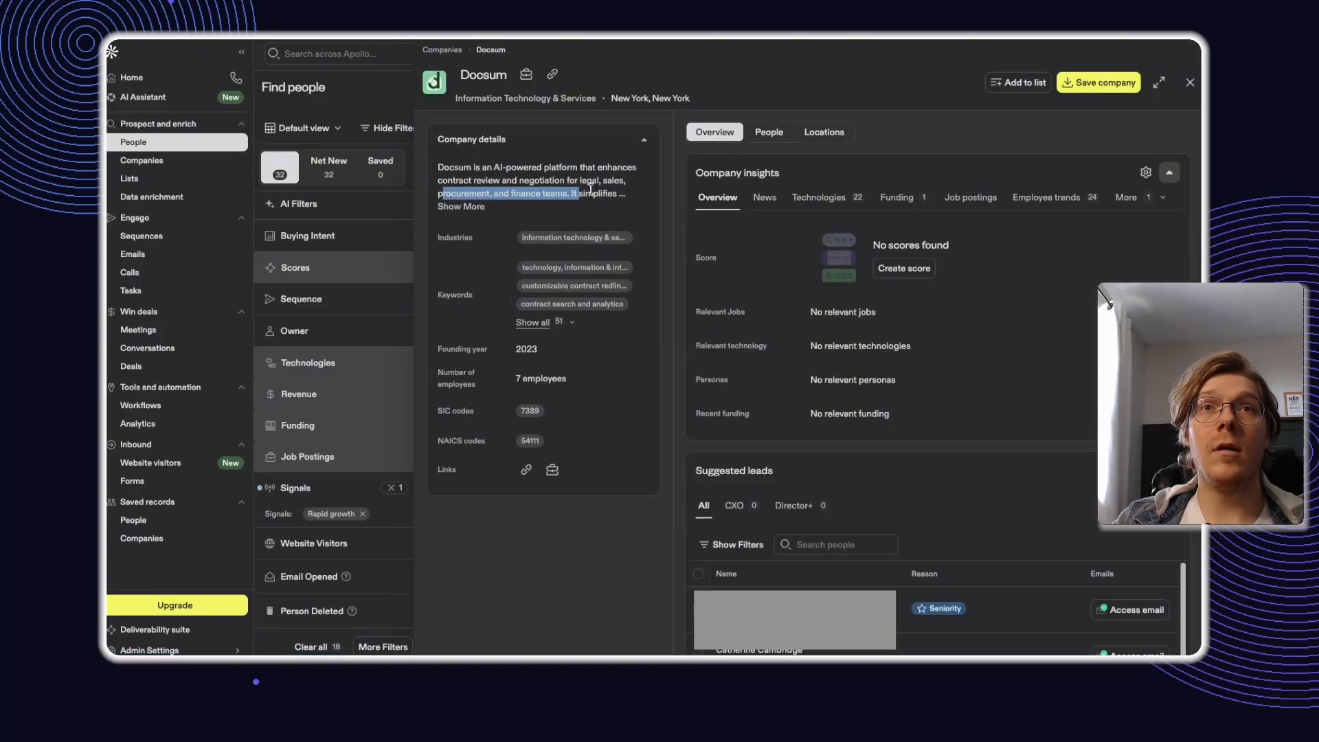
left_click(502, 182)
left_click_drag(439, 184, 622, 184)
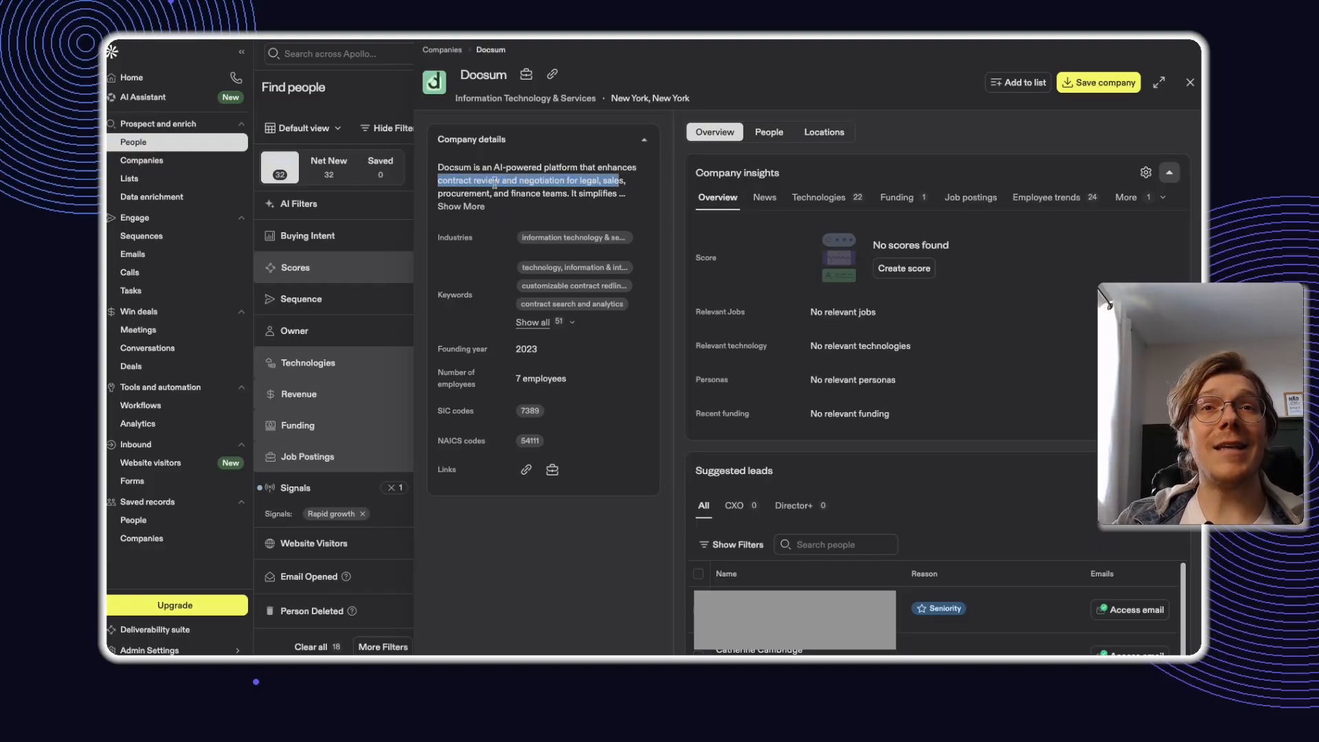
left_click(1192, 82)
Add the Founder & CEO at 1up to the selected leads
left_click(458, 225)
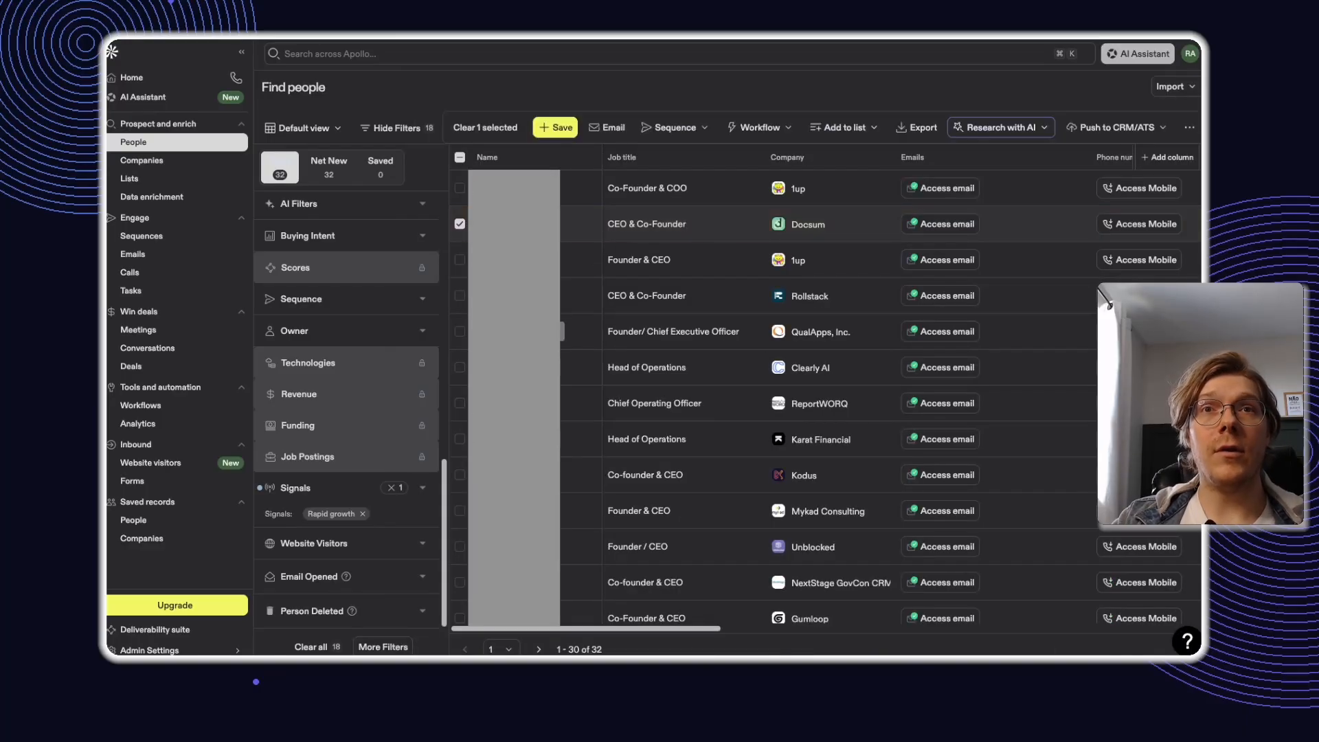
left_click(459, 260)
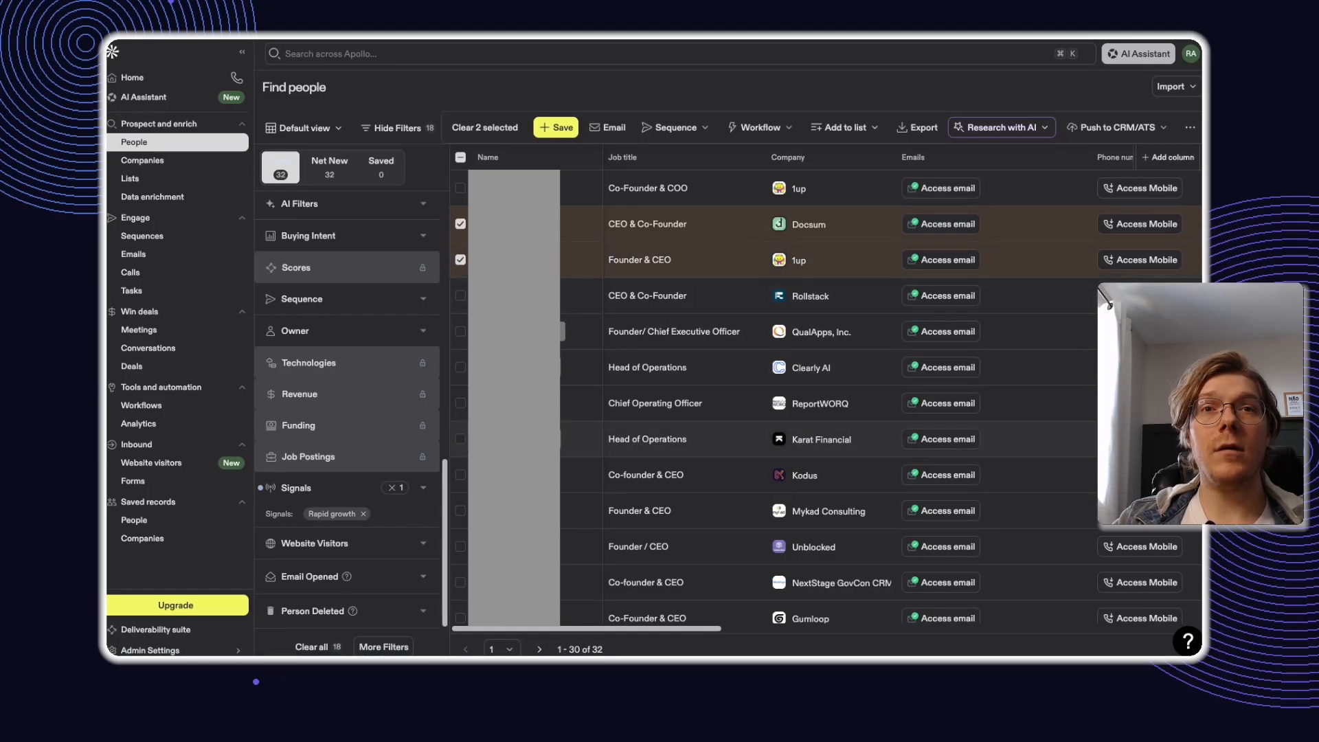
scroll(461, 481, "down", 2)
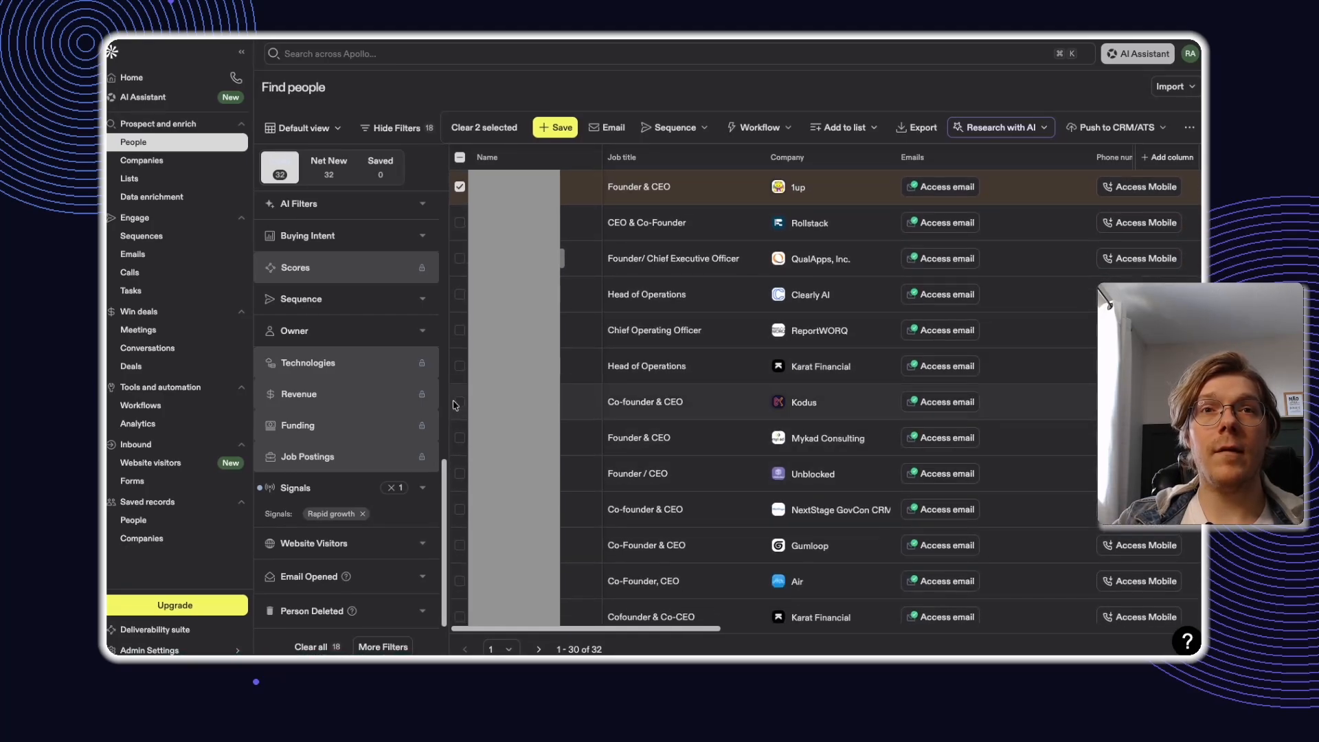
Add the Co-founder & CEO at Kodus to the selection and save the selected leads to the "Midgard - Canada" list
left_click(458, 403)
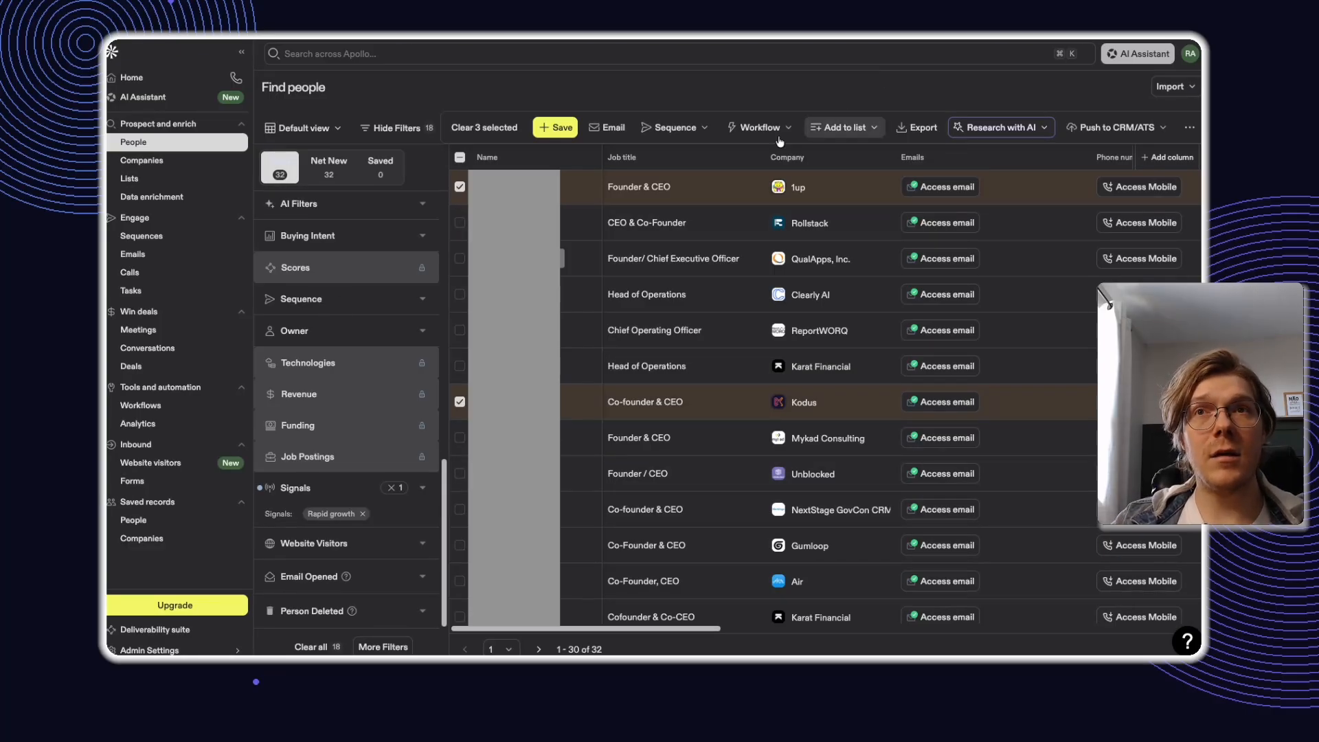
left_click(856, 130)
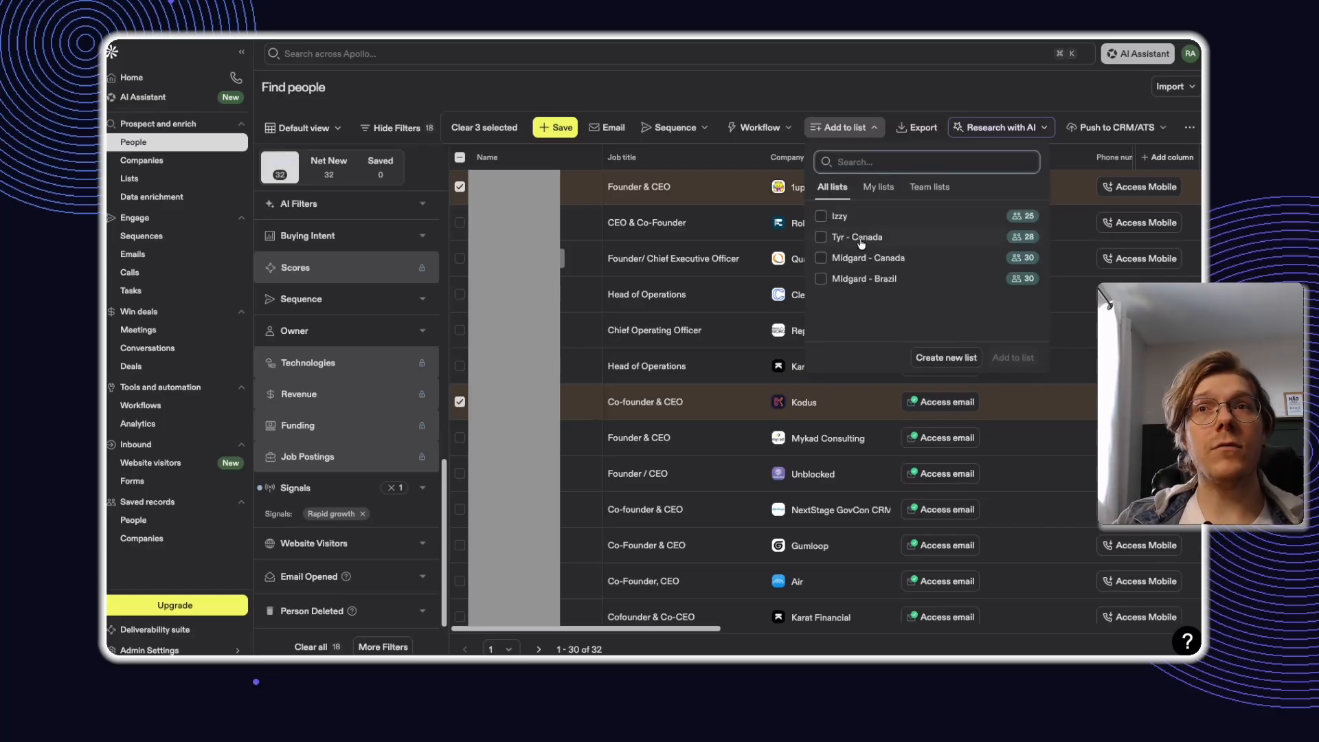
left_click(870, 263)
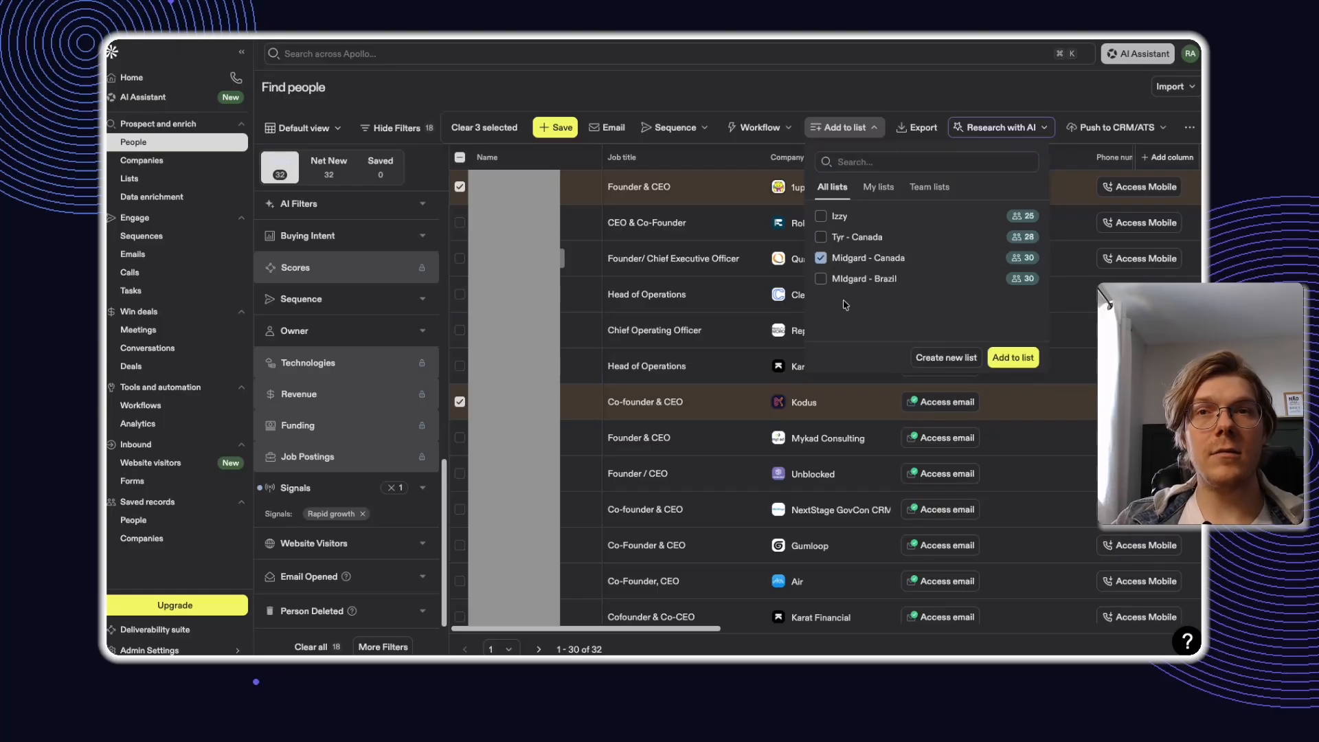
left_click(1012, 360)
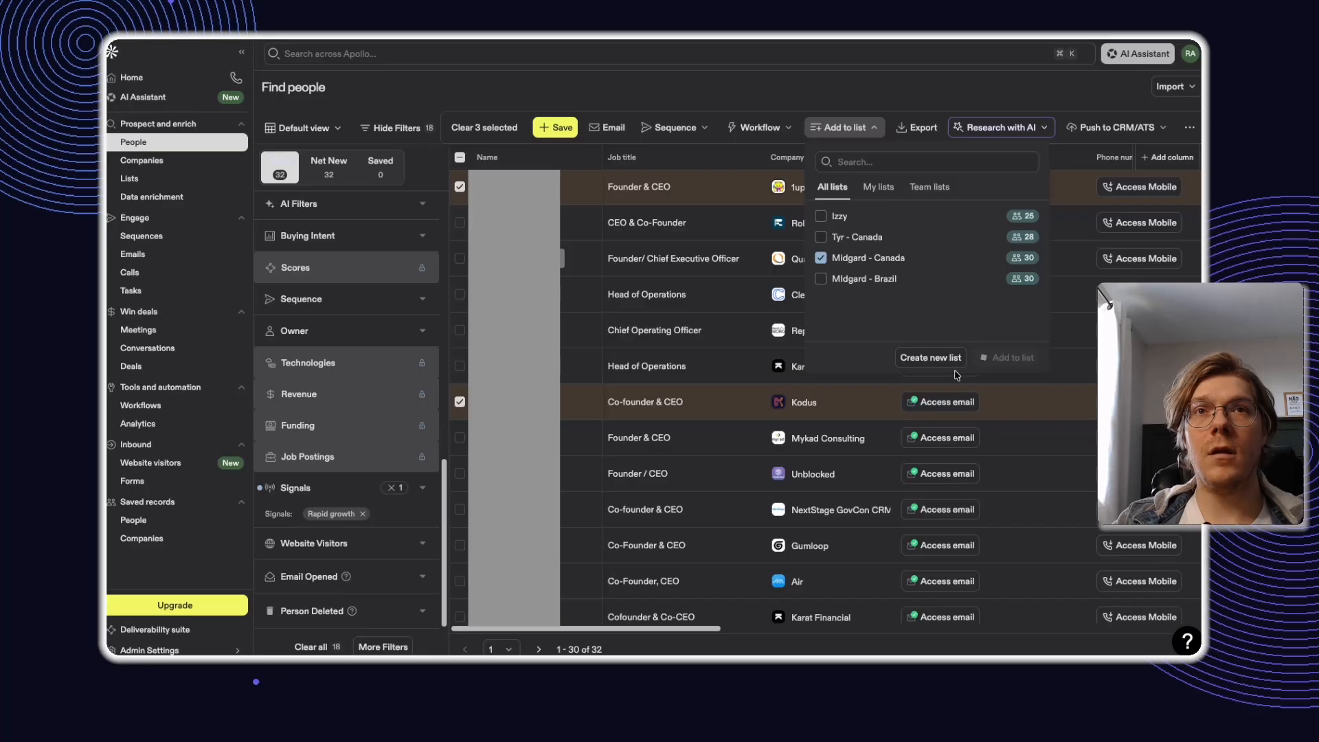
Open the saved "Midgard - Canada" people list and check its additional list options
left_click(130, 179)
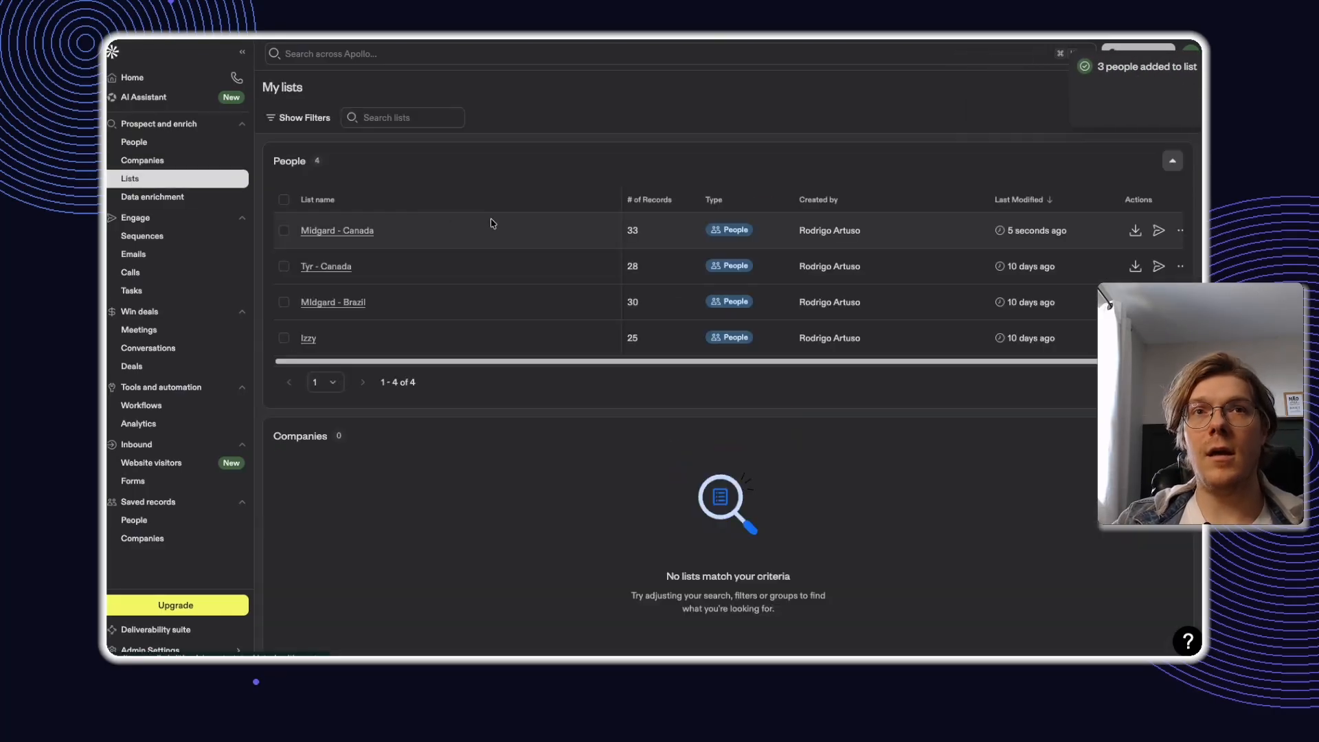
left_click(334, 231)
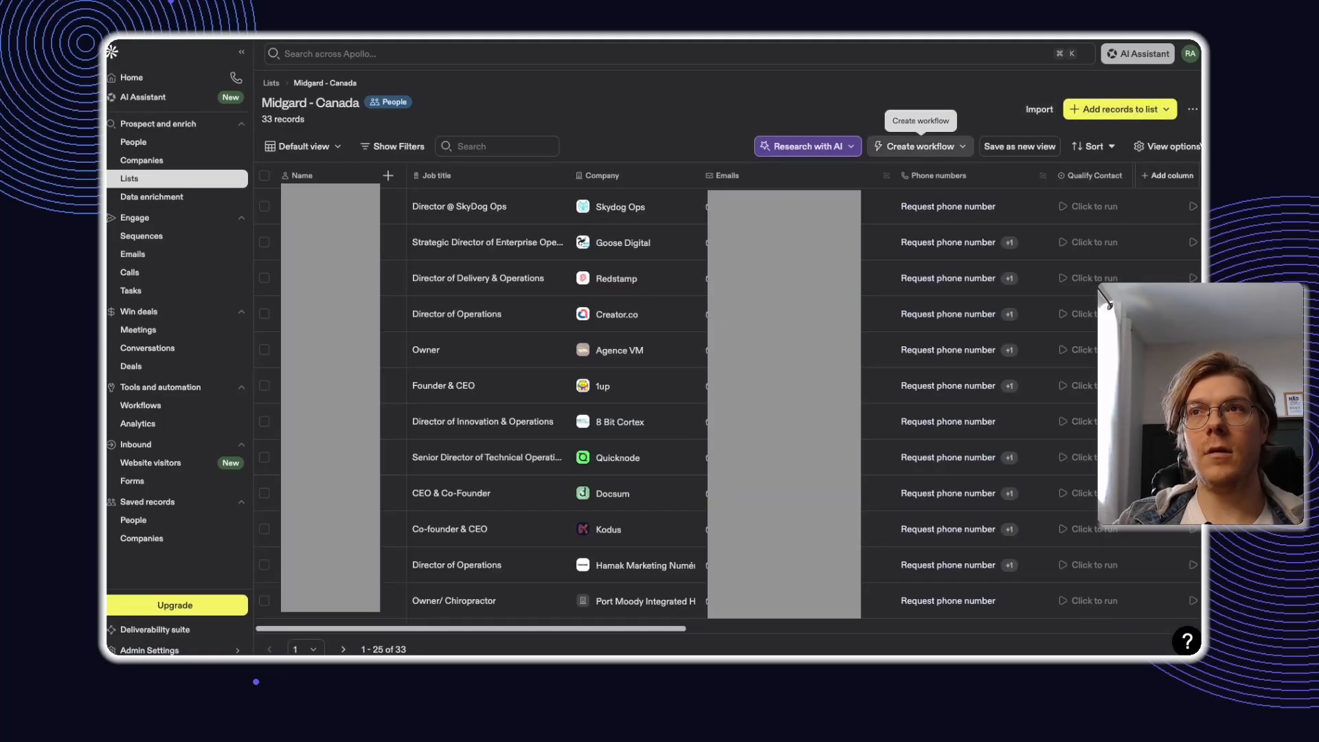
left_click(1193, 112)
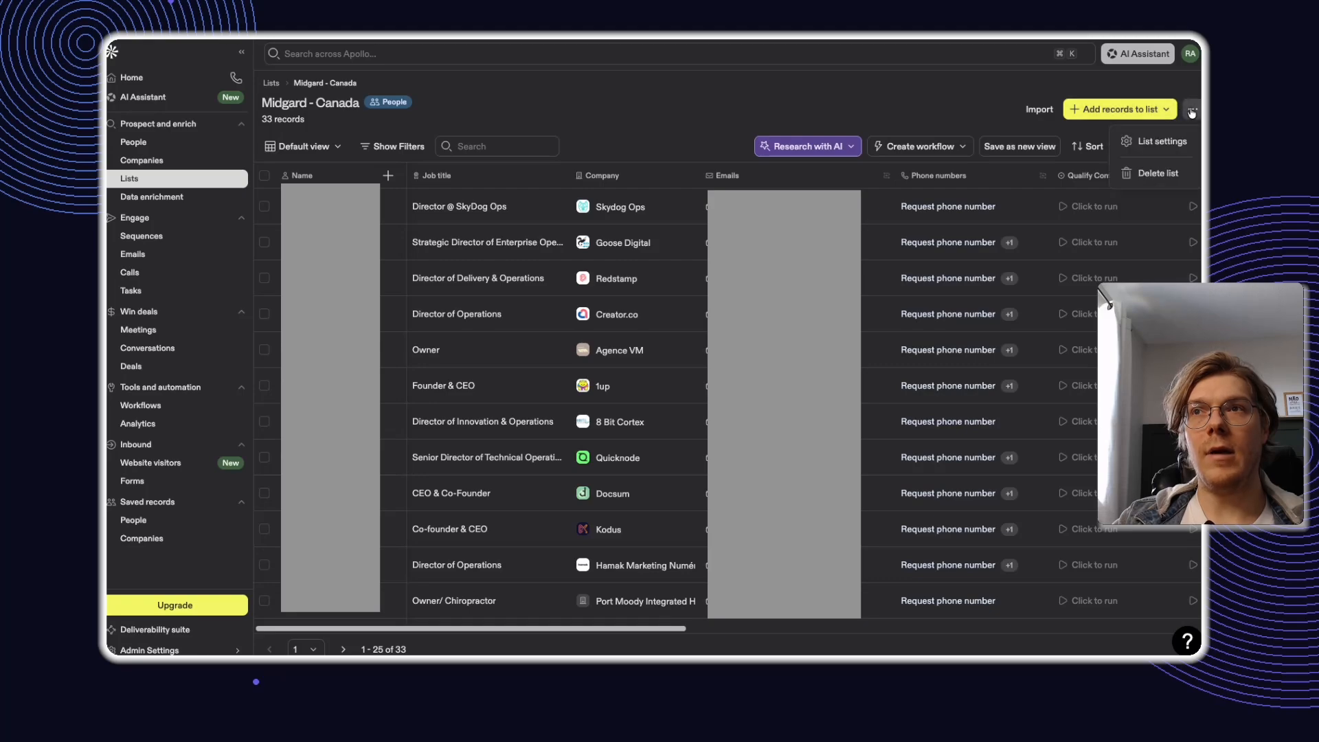
left_click(1193, 112)
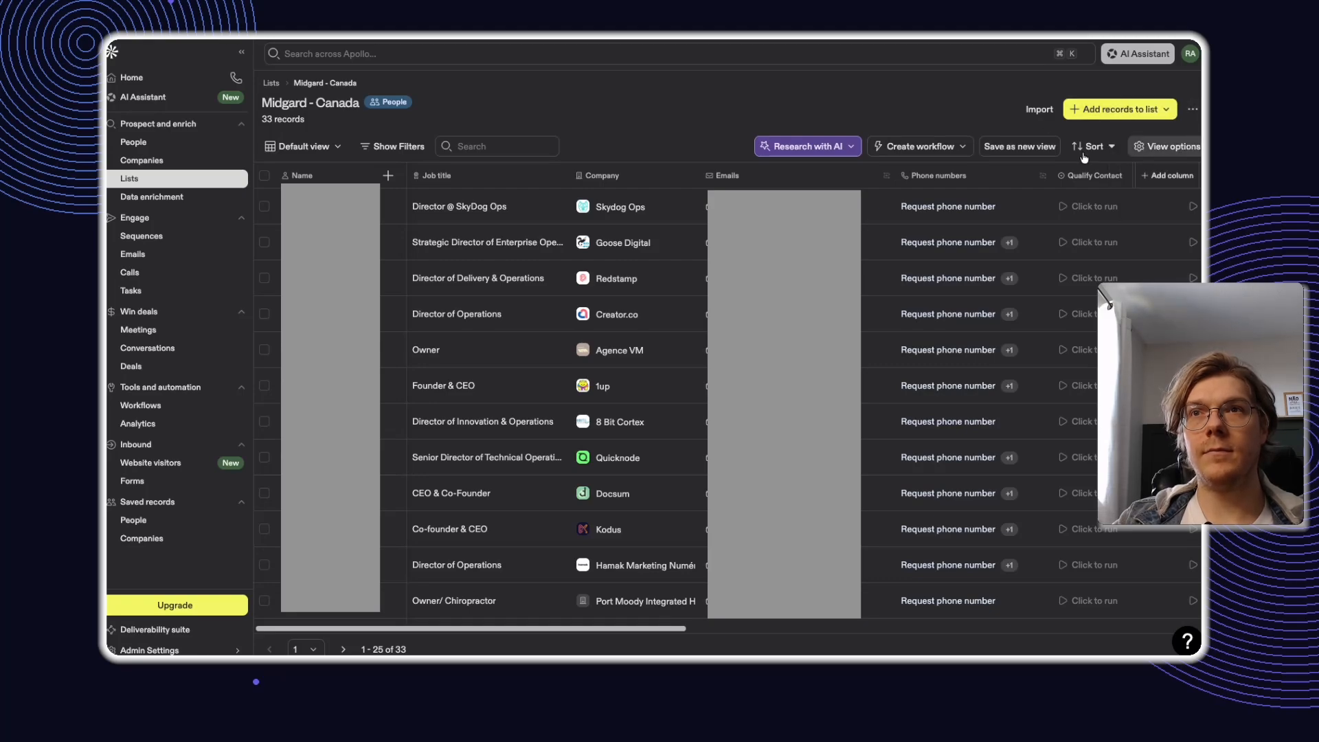
Select all people in the "Midgard - Canada" list
left_click(264, 175)
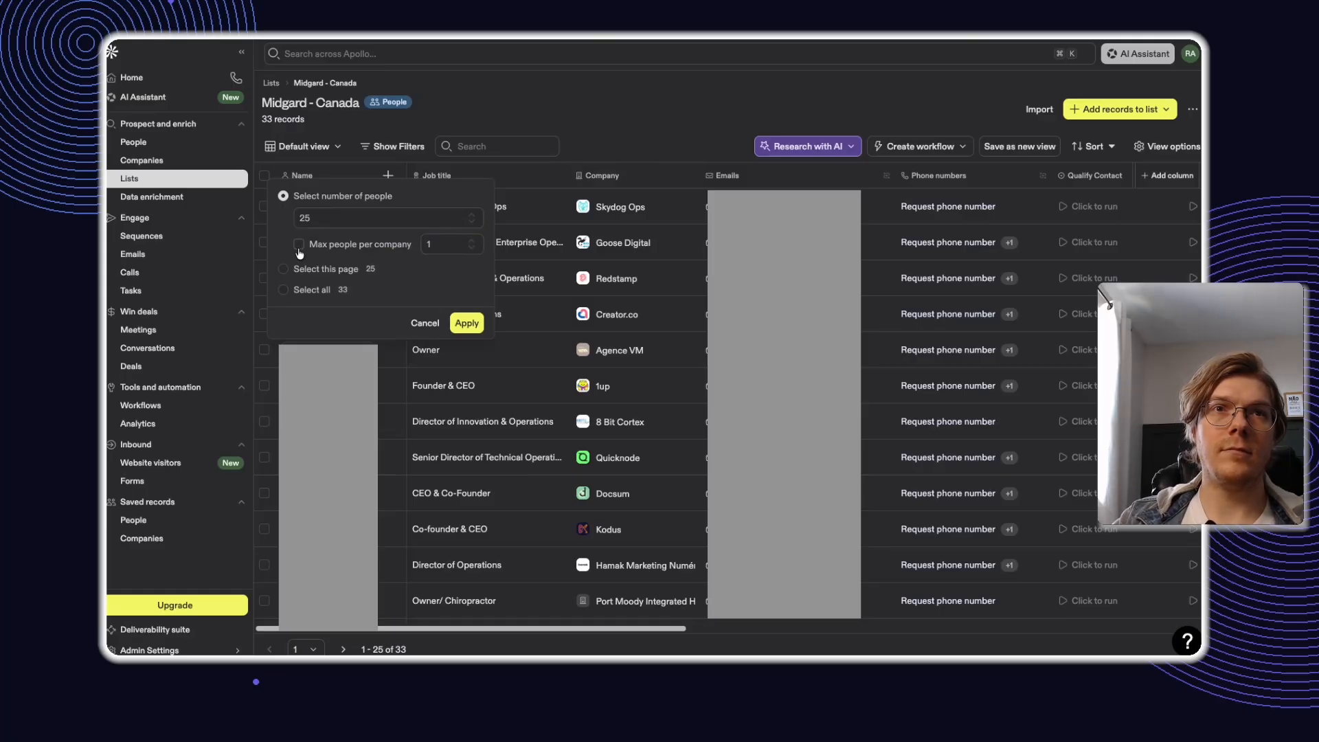
left_click(287, 289)
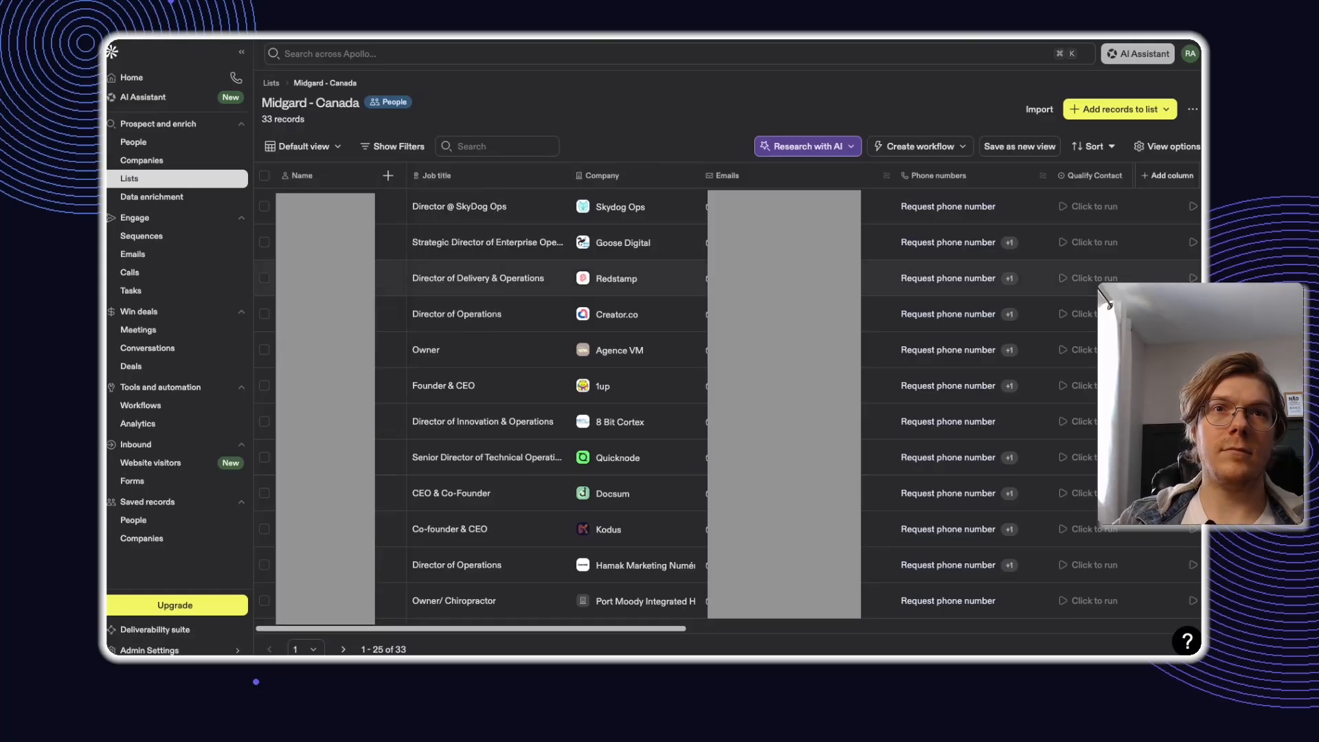
left_click(264, 175)
left_click(466, 271)
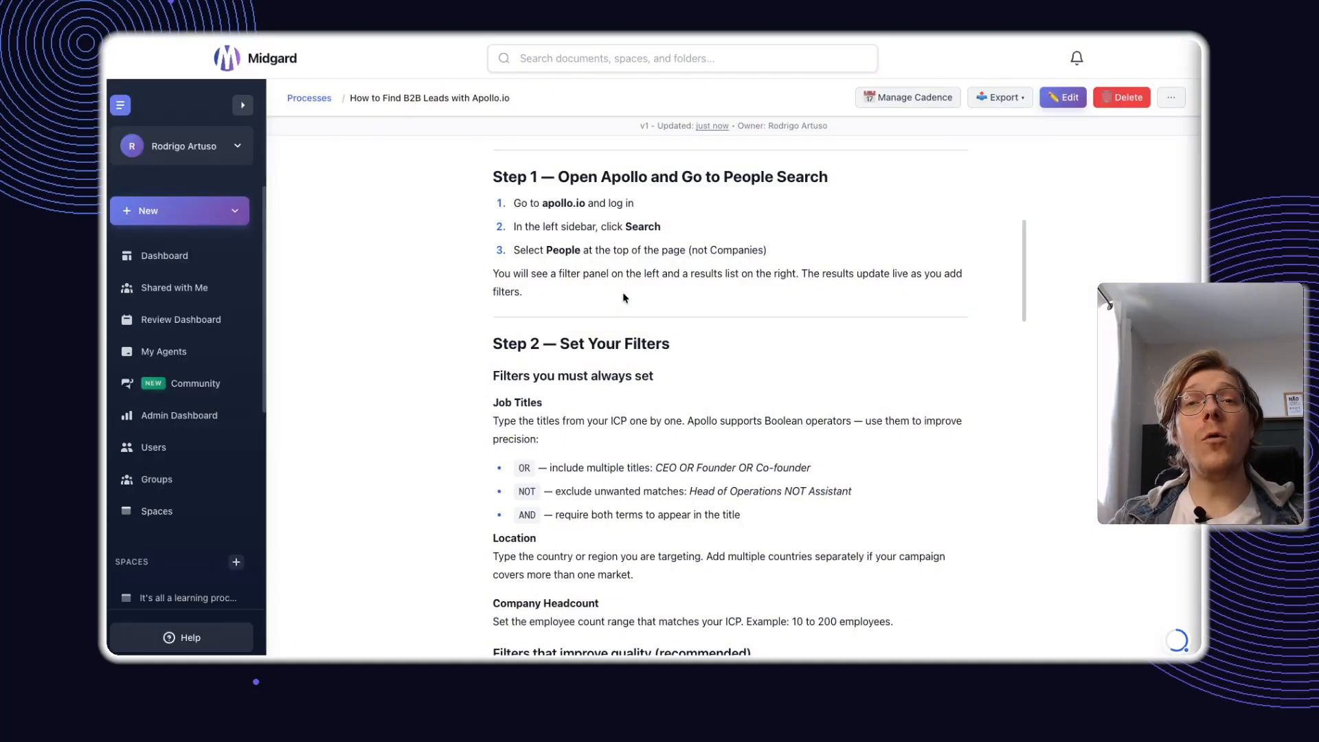
Switch to Midgard and read the guide "How to Find B2B Leads with Apollo.io" from defining the ICP through setting the filters
scroll(550, 264, "up", 6)
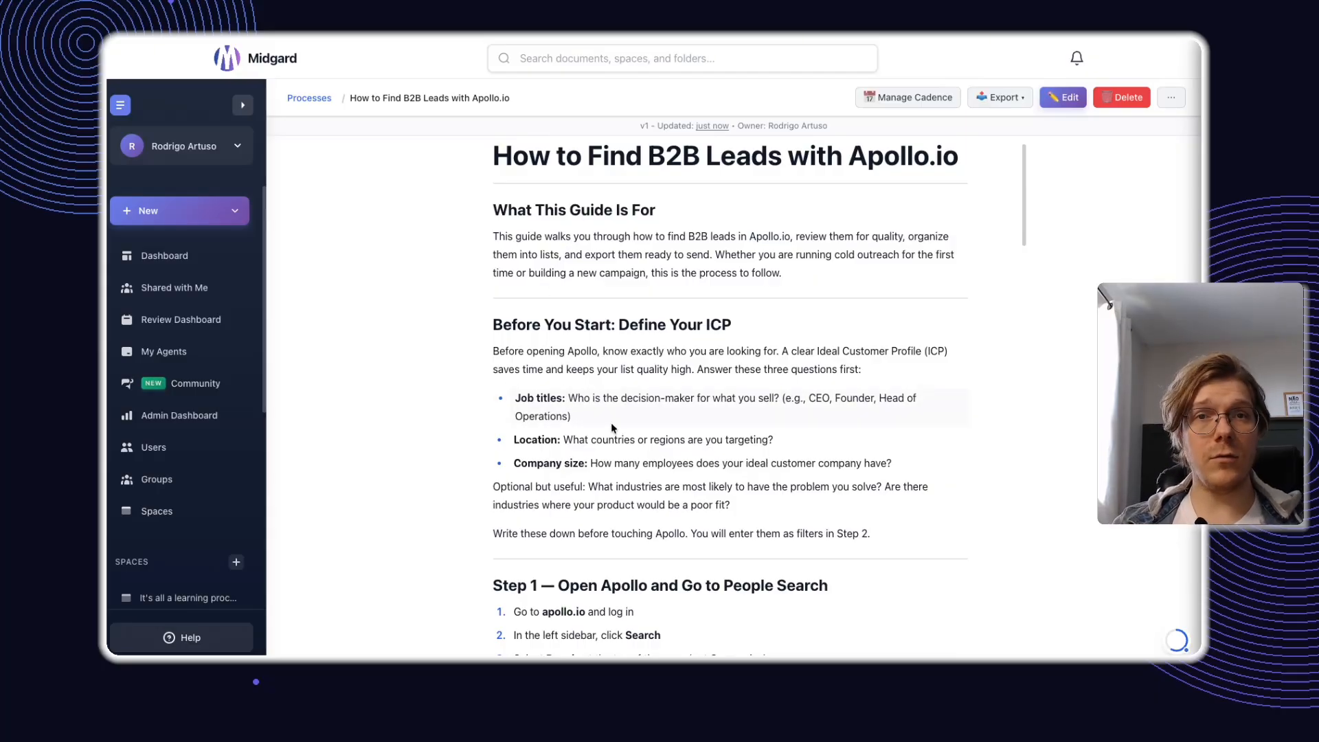
scroll(614, 428, "down", 5)
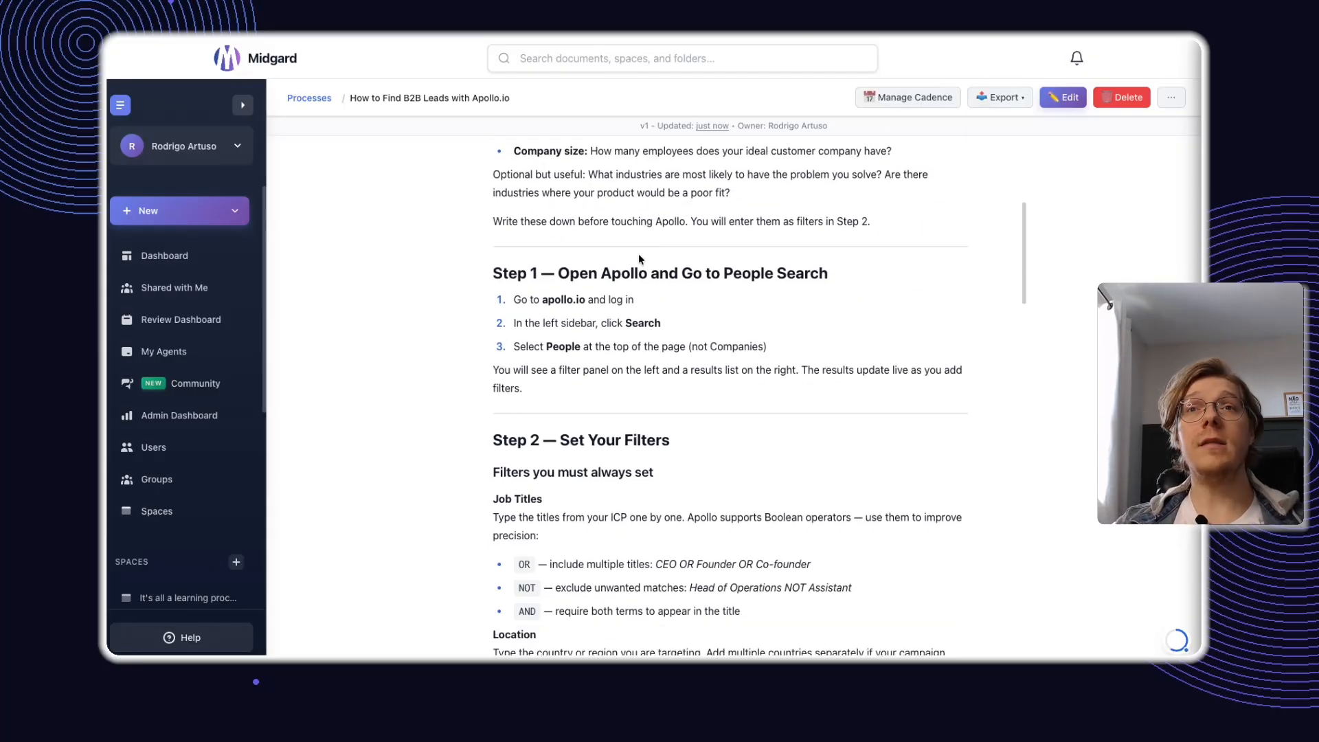
scroll(561, 344, "down", 1)
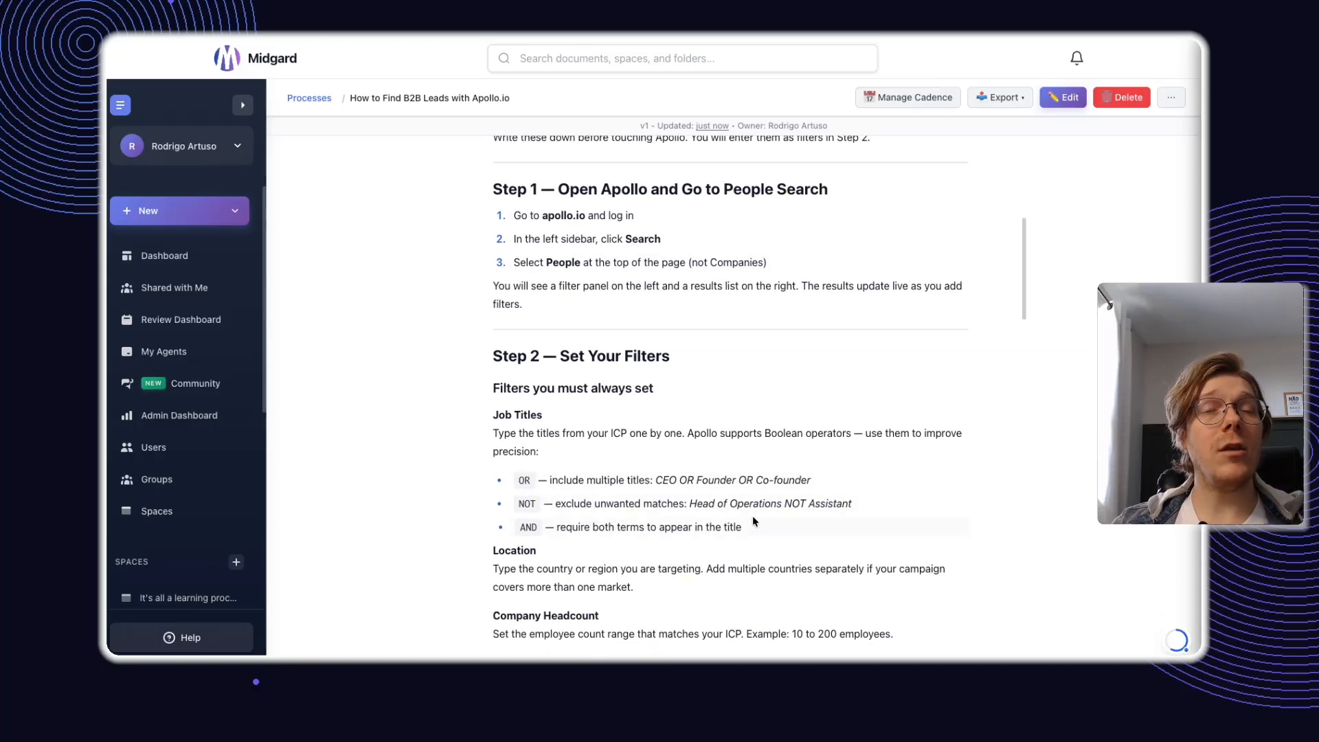
left_click_drag(880, 499, 810, 504)
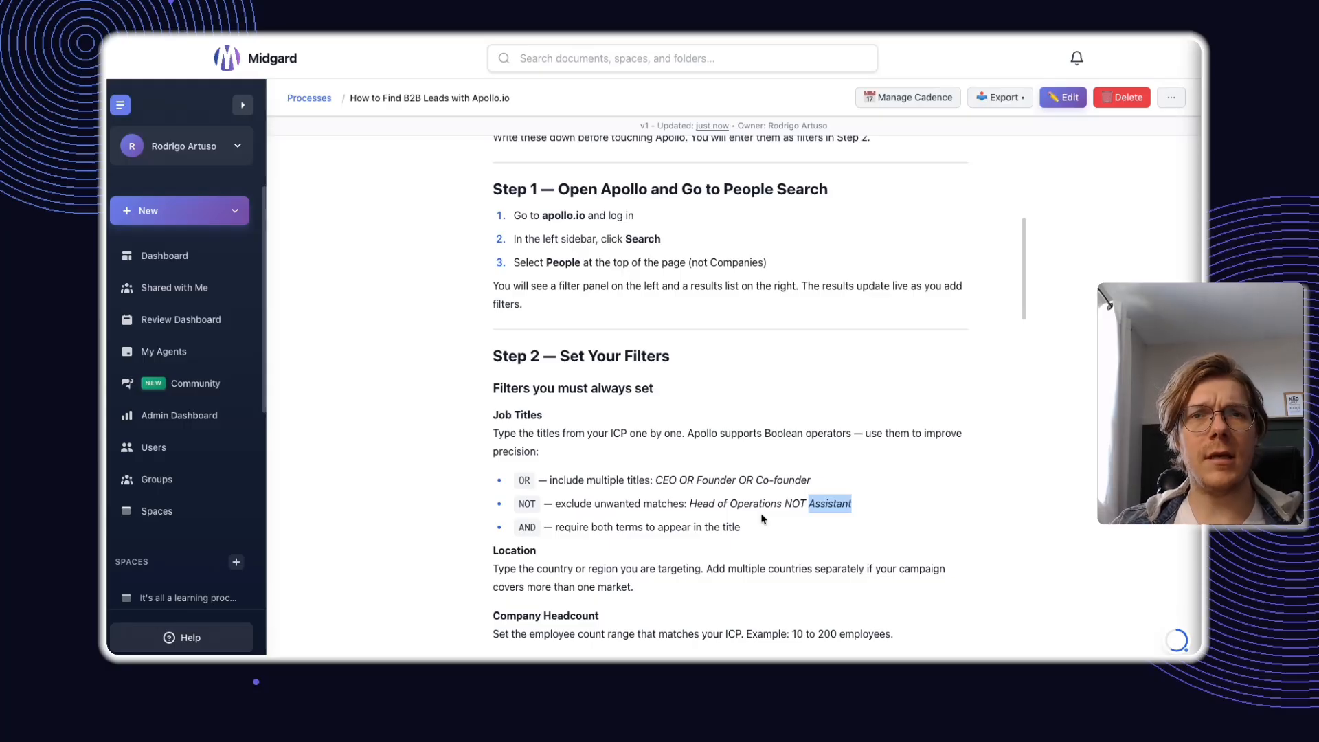
scroll(761, 512, "down", 5)
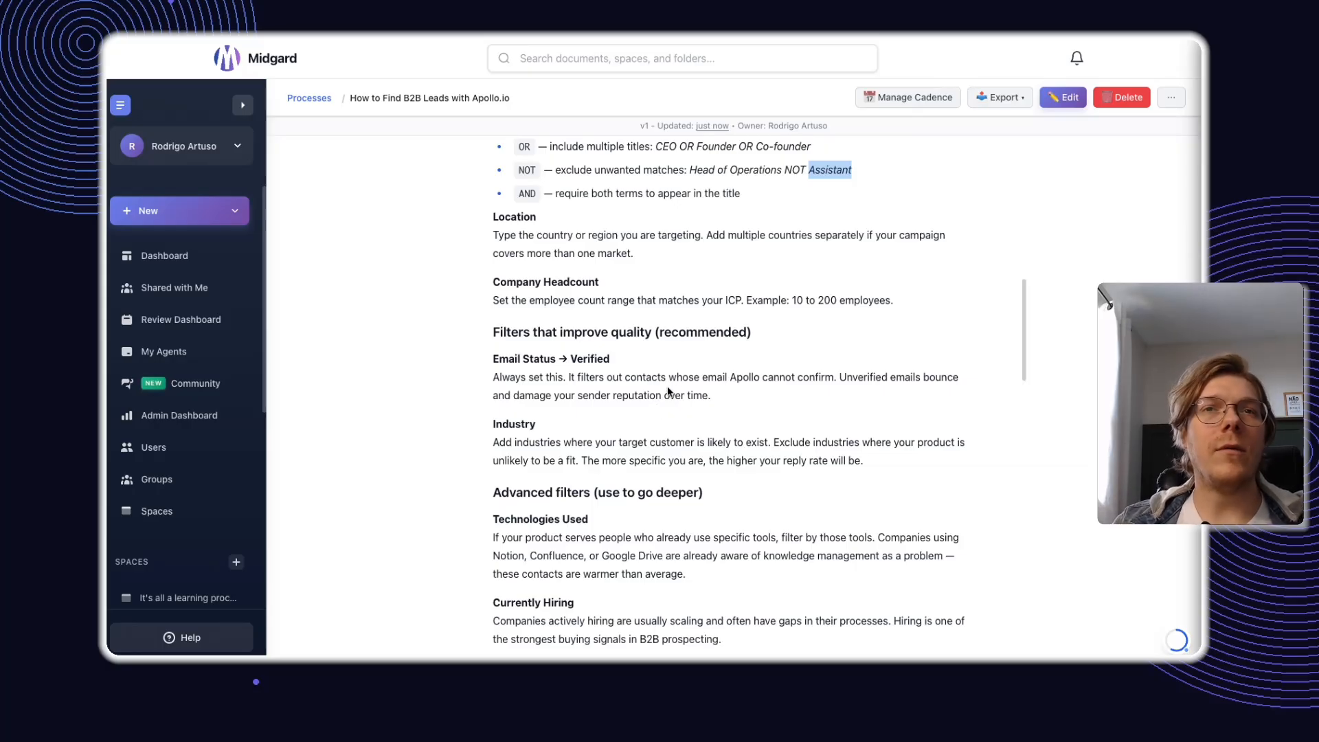
scroll(677, 401, "down", 1)
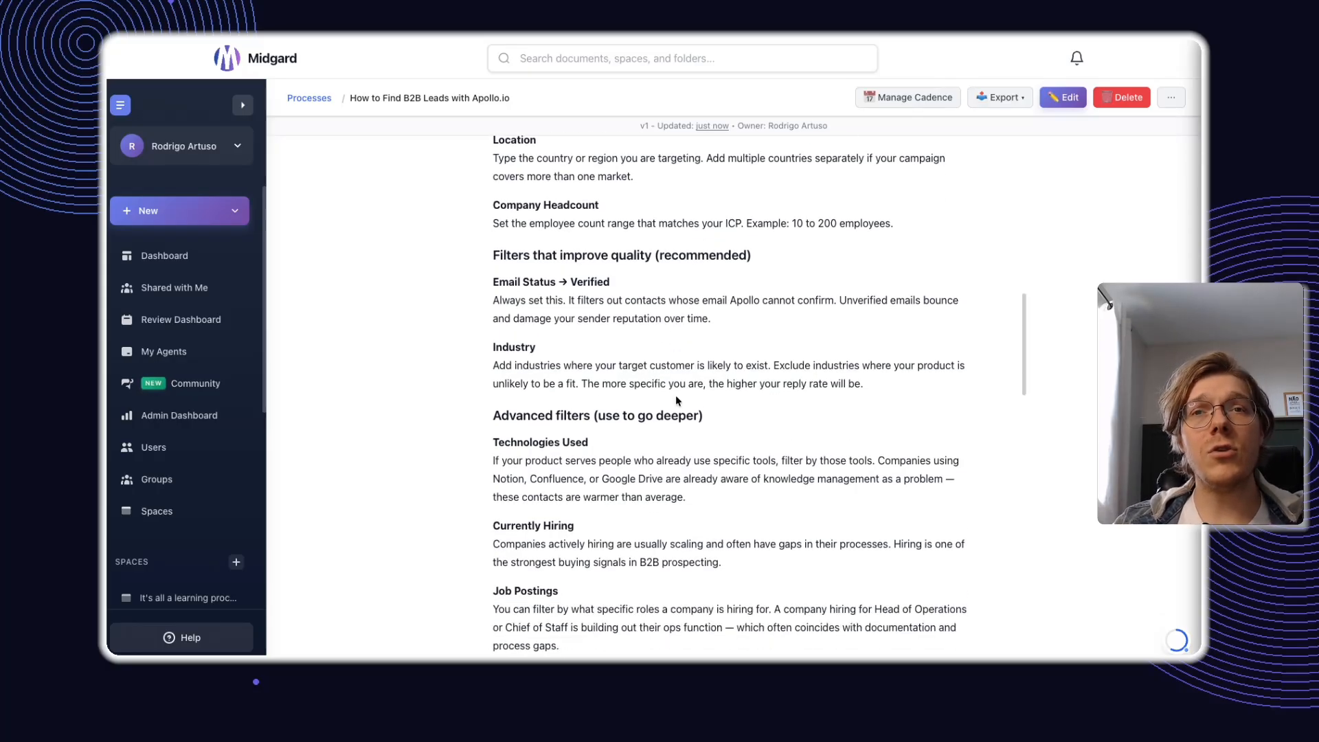
scroll(677, 399, "down", 2)
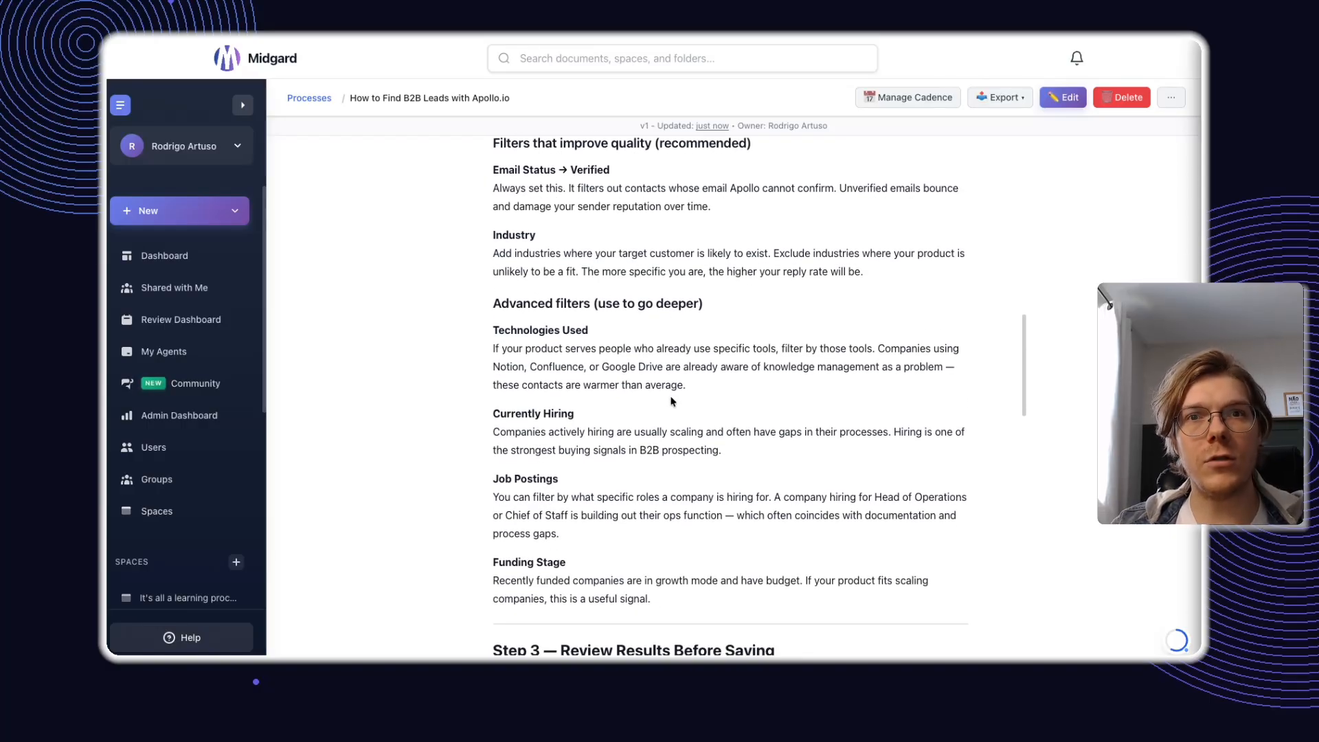
Read the guide's sections on reviewing results, saving contacts, CSV export, email tool import, duplicate checks and quality rules
scroll(672, 402, "down", 6)
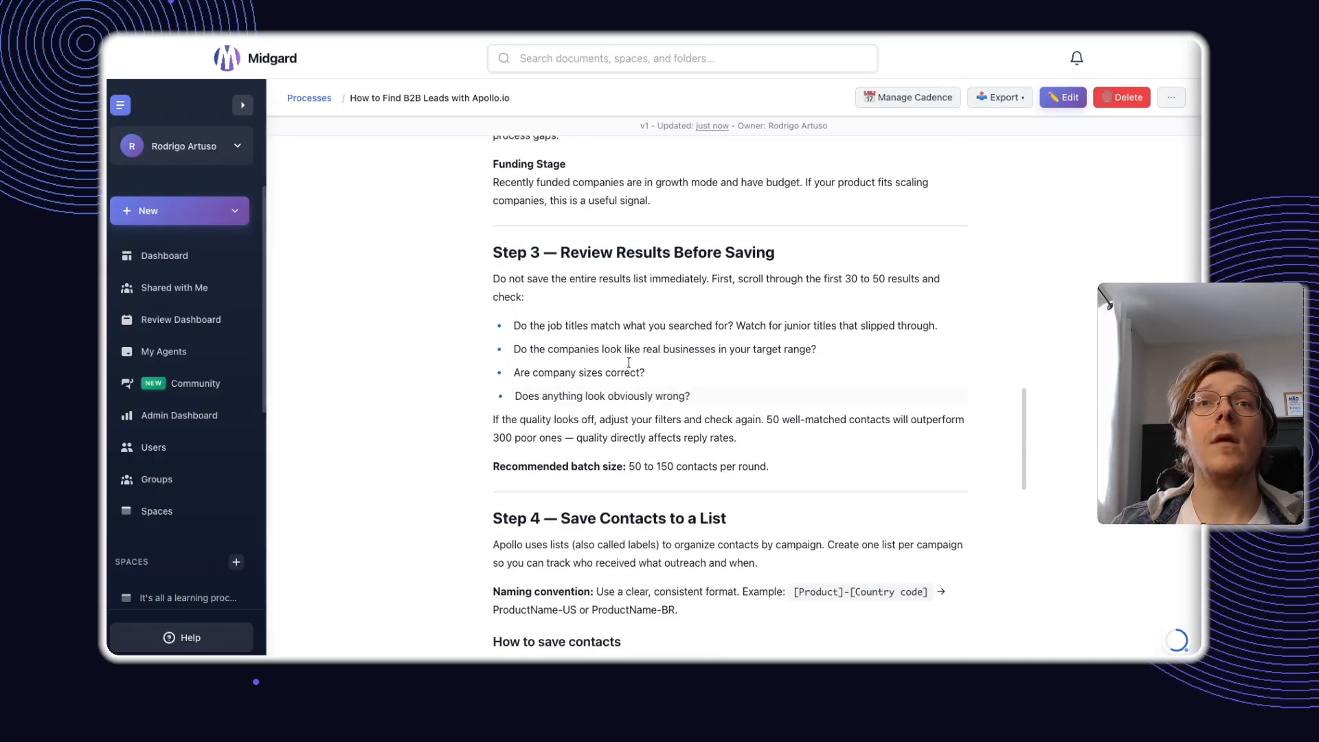
left_click_drag(687, 251, 818, 253)
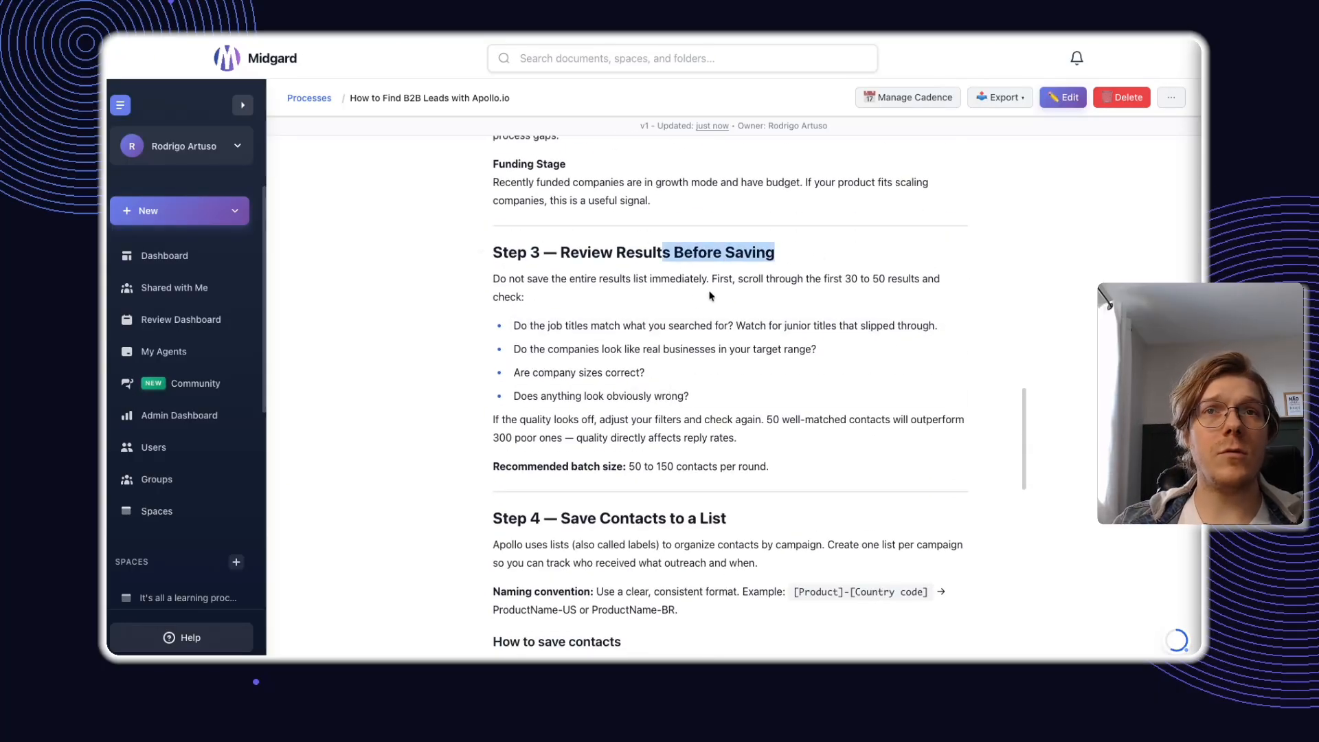
scroll(635, 321, "down", 4)
left_click_drag(554, 252, 695, 270)
scroll(686, 281, "down", 11)
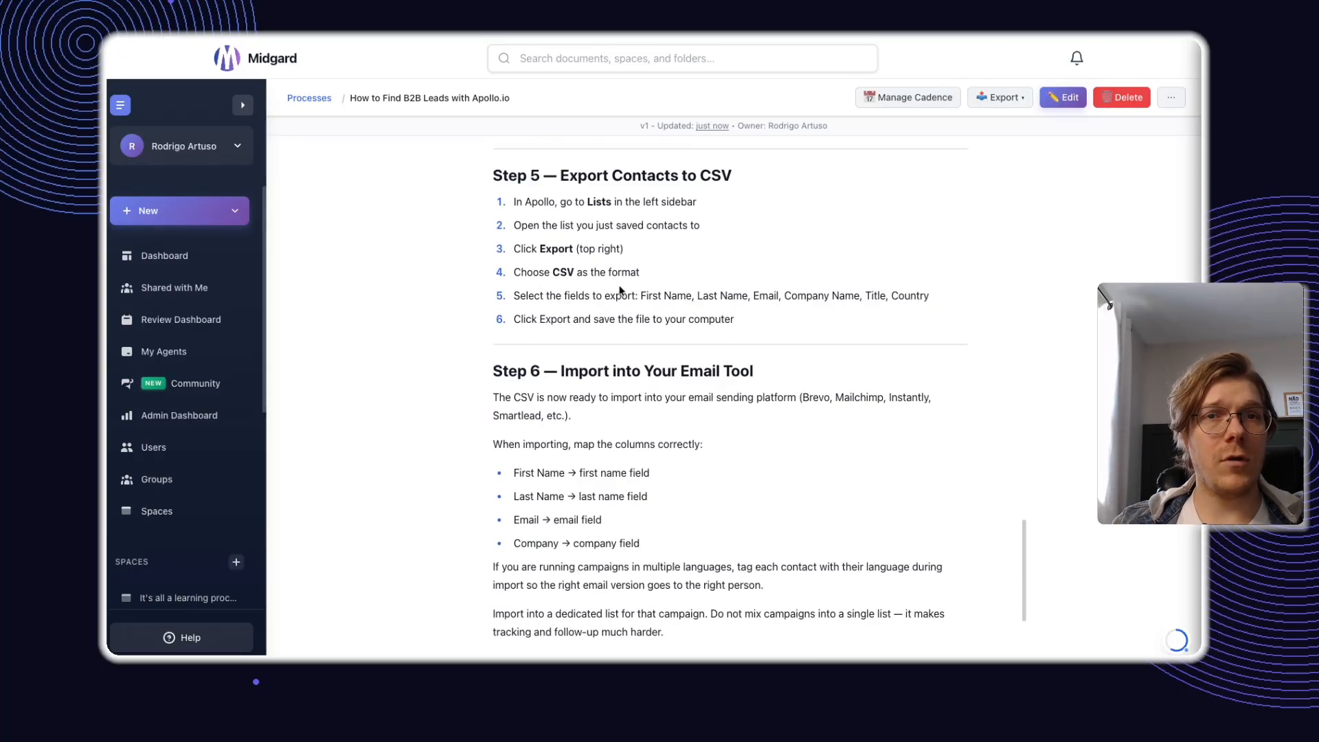
left_click_drag(512, 257, 701, 290)
scroll(658, 327, "down", 5)
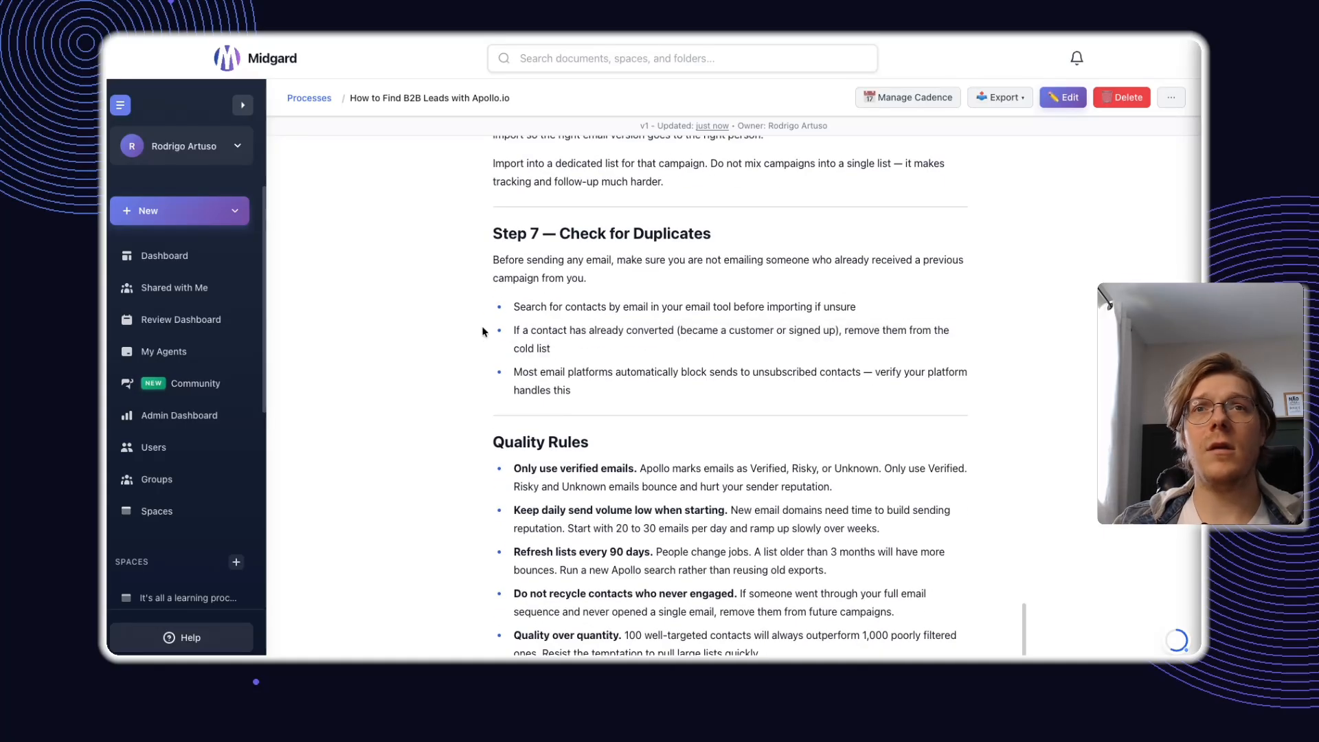
scroll(658, 328, "down", 1)
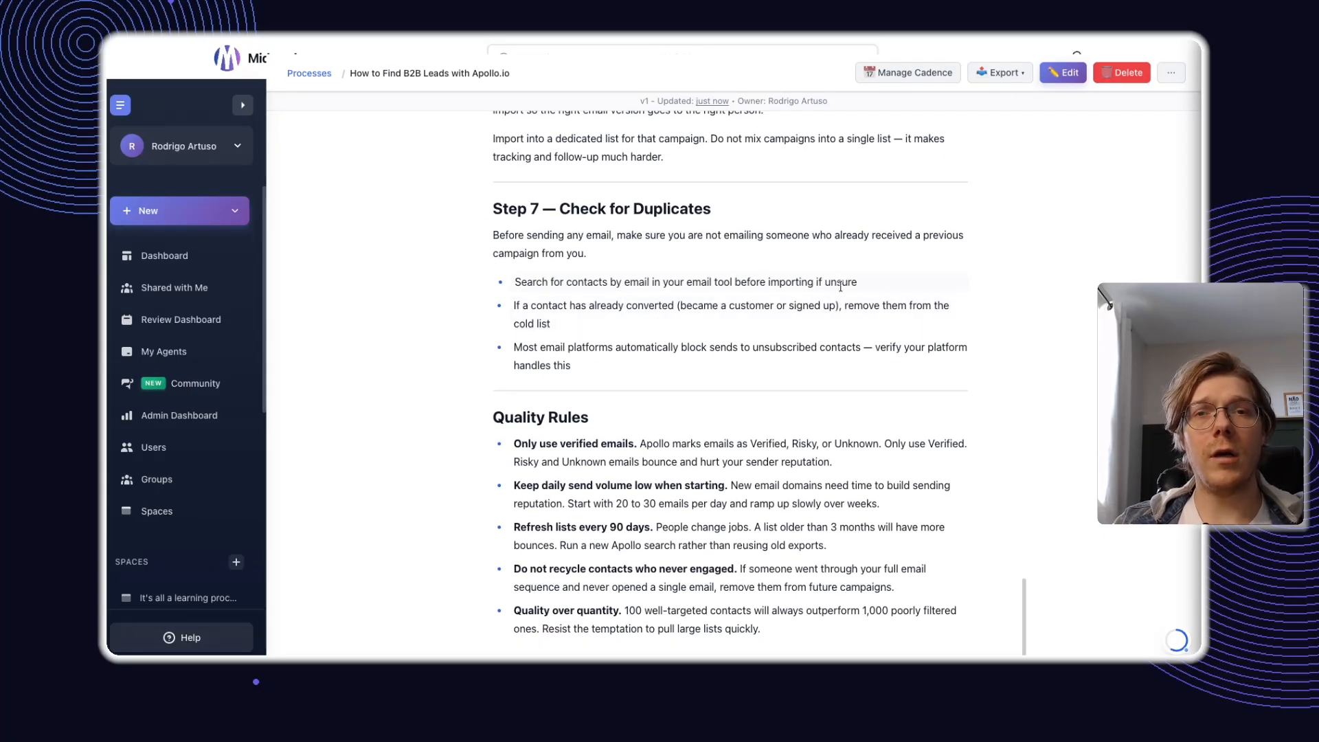